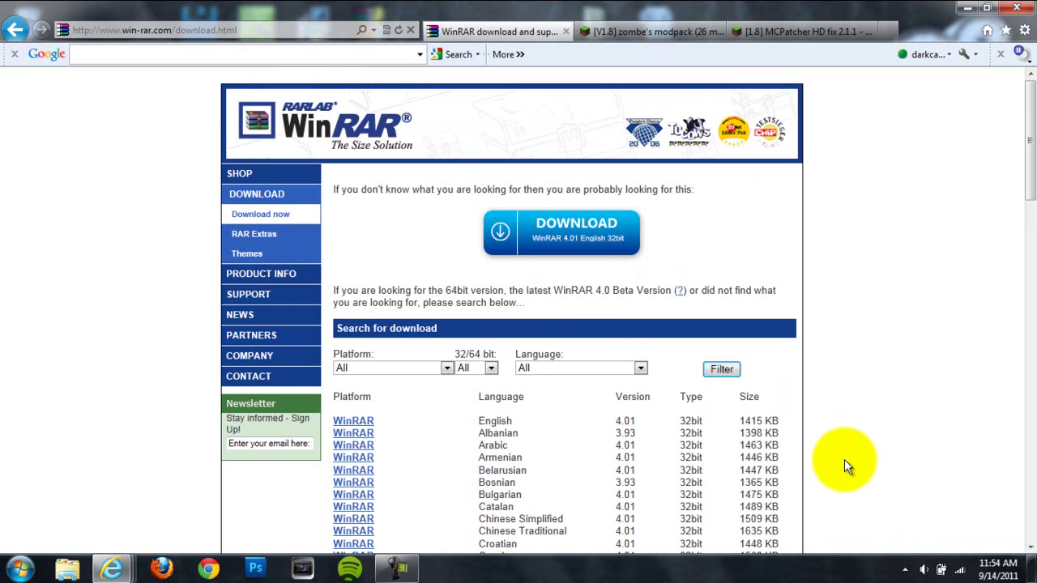
- Review the Zombe's modpack forum thread down to the v4.35 download link, and close the WinRAR download page
click(613, 32)
scroll(559, 252, up, 5)
scroll(558, 253, up, 3)
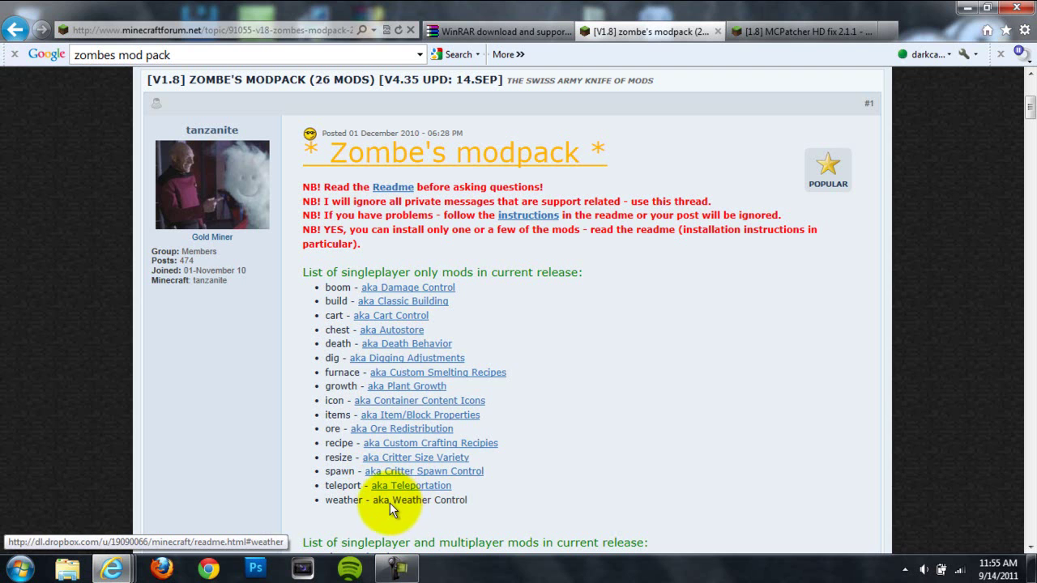
click(663, 366)
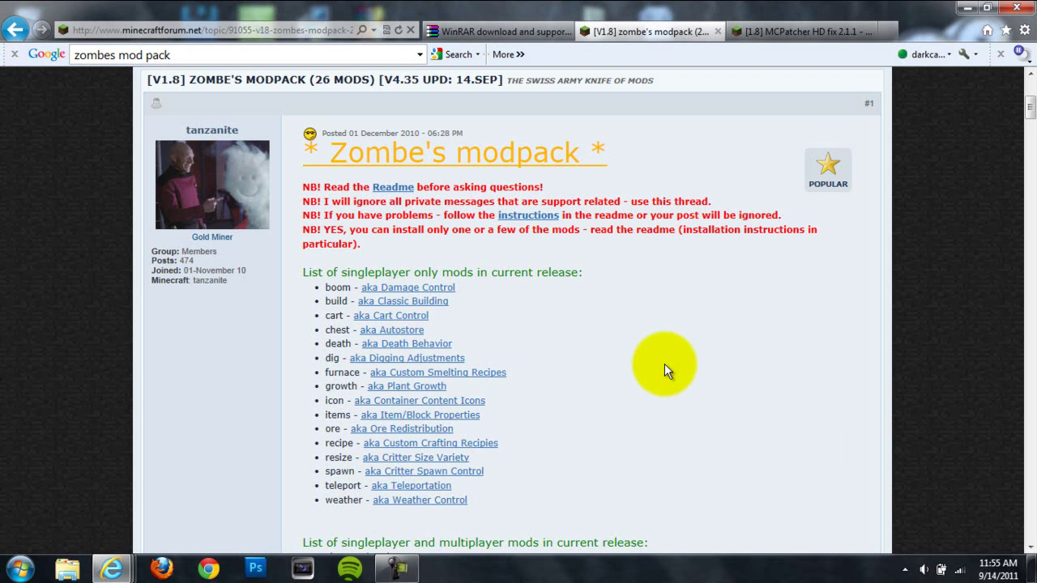
scroll(664, 370, down, 1)
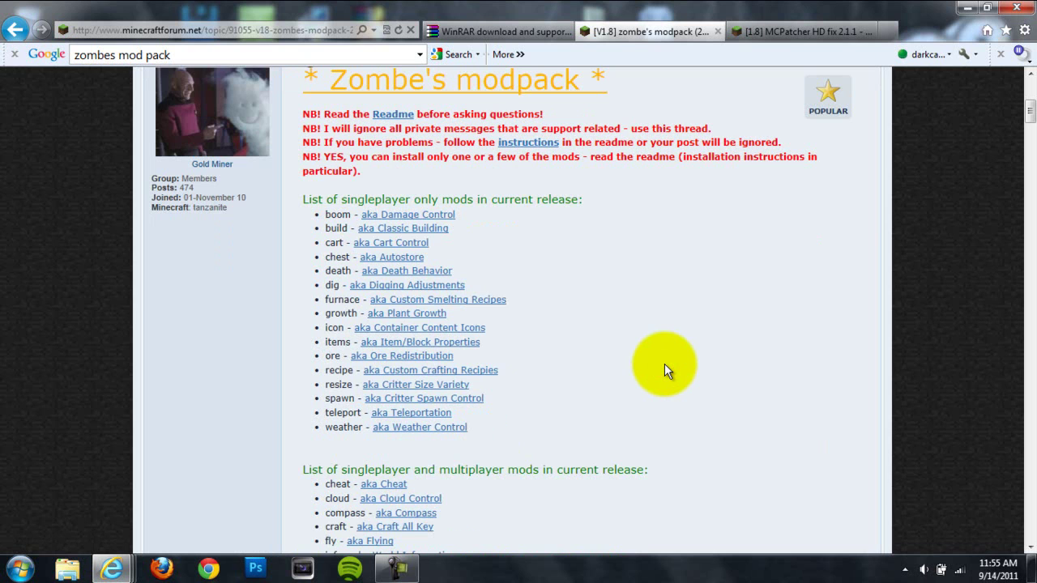
scroll(665, 366, down, 5)
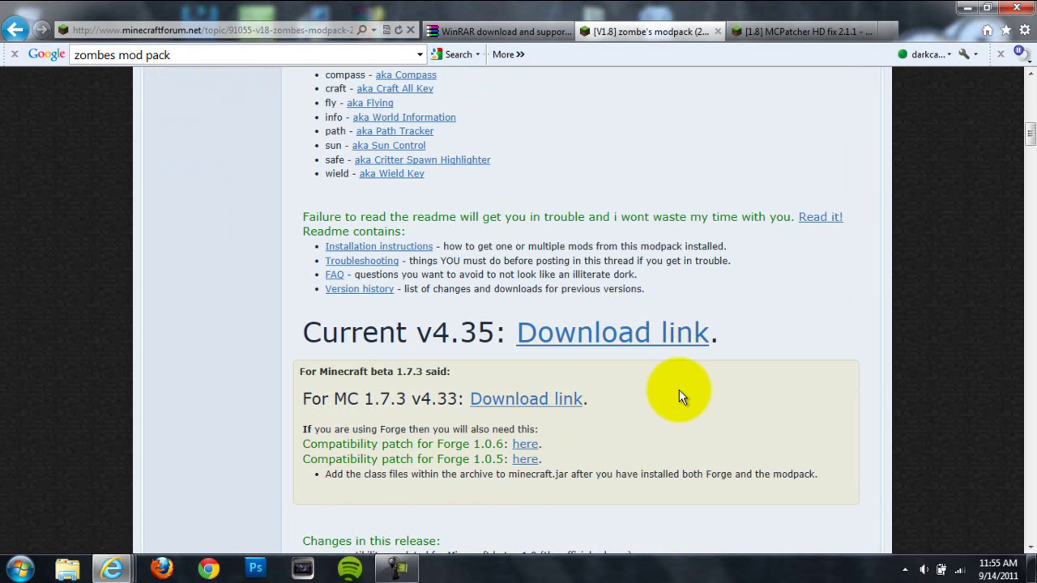
click(510, 30)
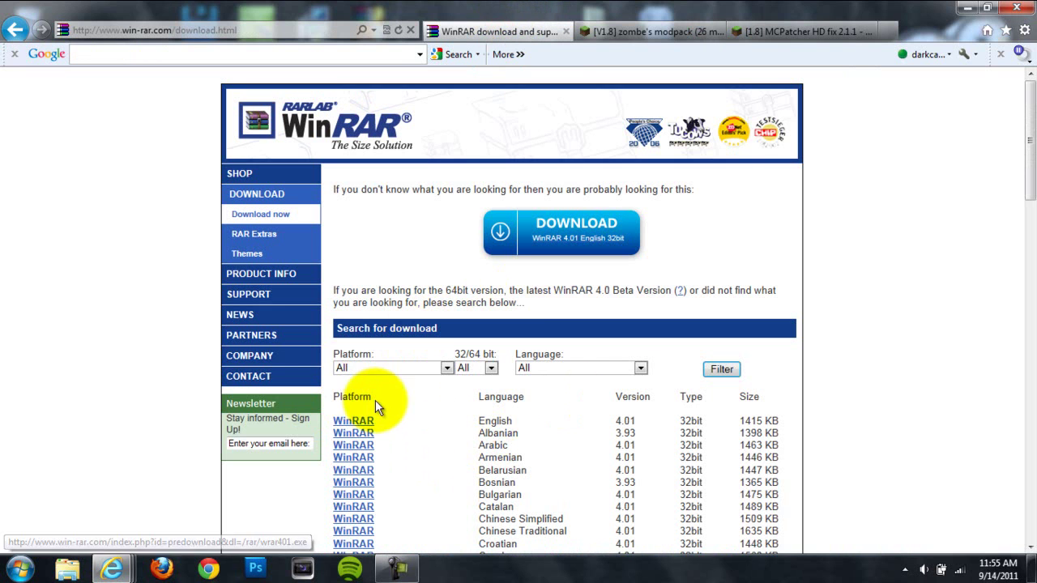
click(566, 32)
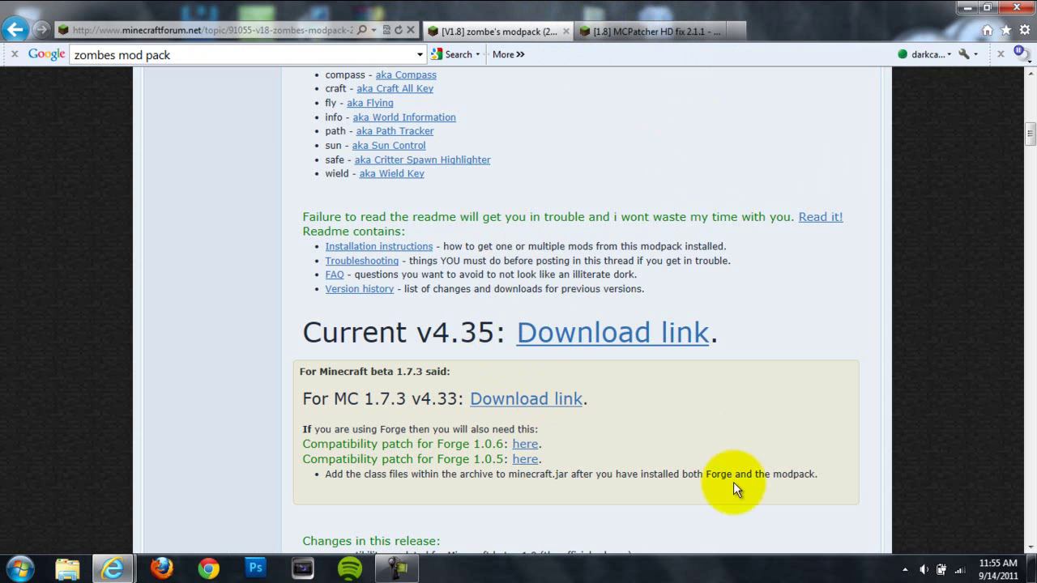
- Look through the MCPatcher HD fix 2.1.1 forum thread down to its installation instructions, and close the browser
click(648, 40)
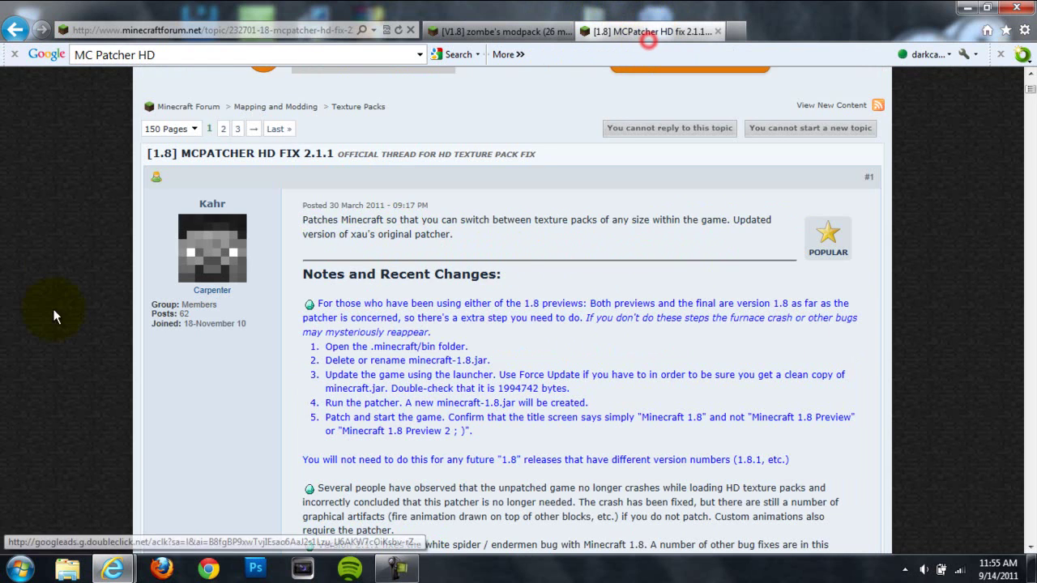
scroll(620, 360, down, 3)
scroll(620, 360, down, 5)
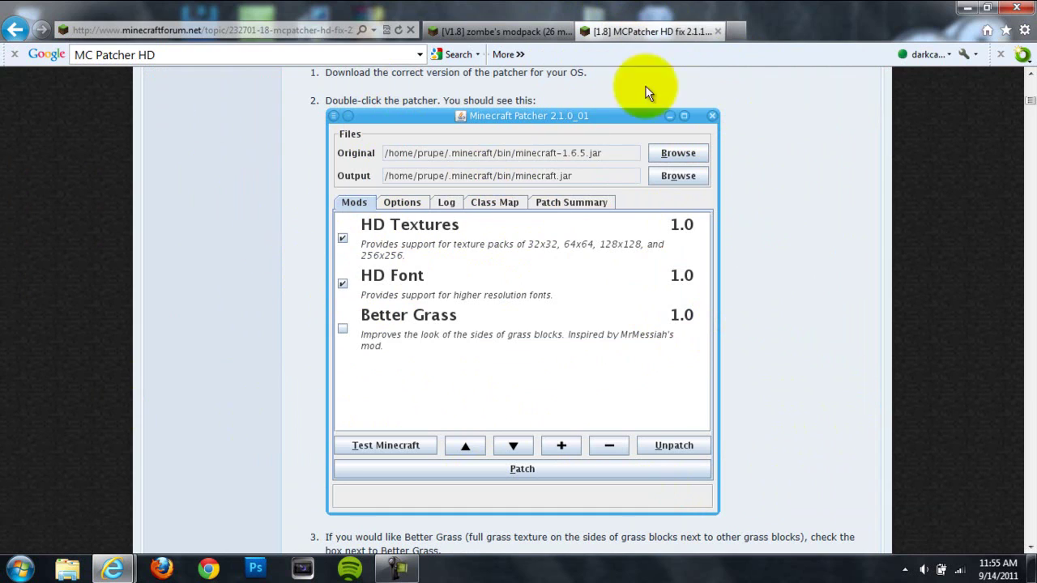
click(717, 30)
click(1017, 7)
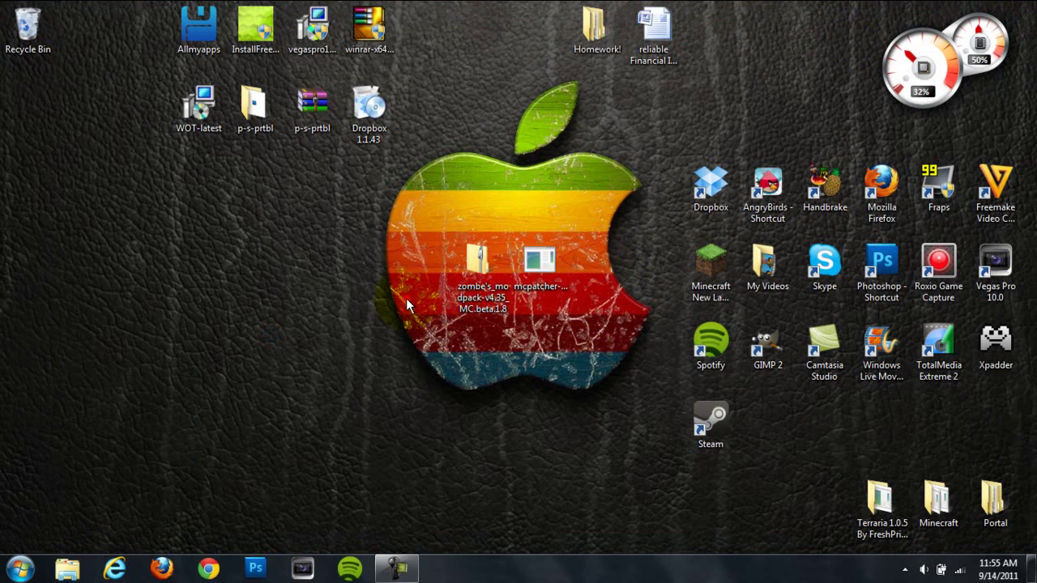
- Place the downloaded Zombe's modpack archive and the mcpatcher file side by side in the desktop's empty left area
drag(478, 288, 252, 208)
drag(536, 278, 198, 277)
drag(252, 207, 134, 291)
click(294, 278)
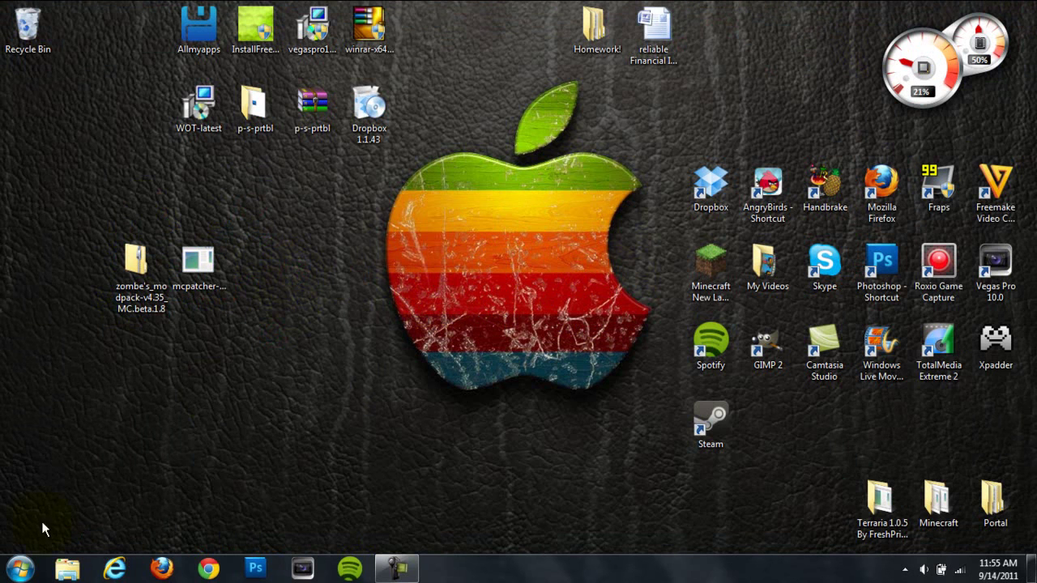
- Run the Minecraft launcher from the desktop, log in with the saved credentials to load Beta 1.8, and close the game
click(19, 570)
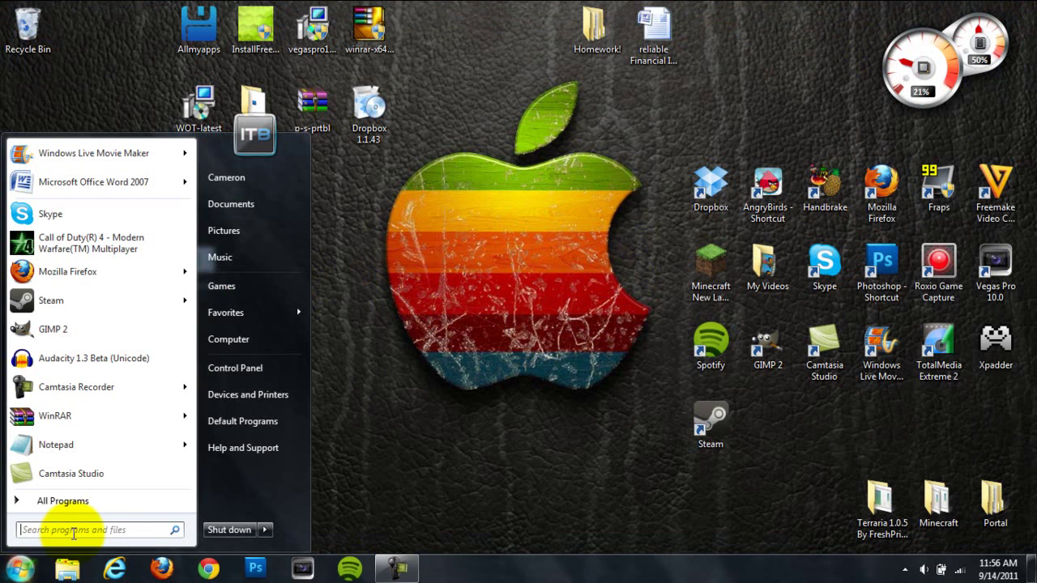
click(503, 401)
double_click(701, 274)
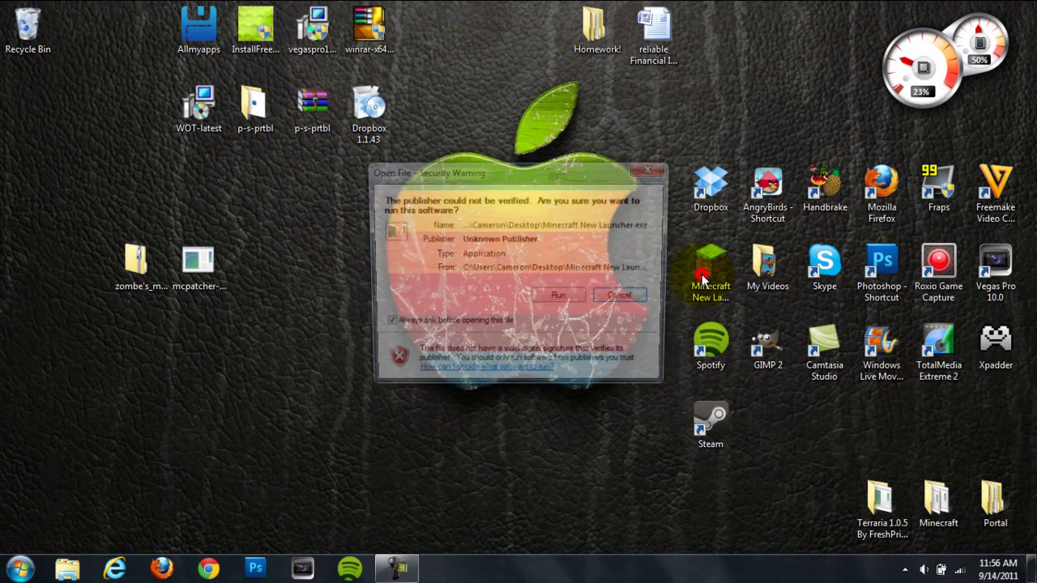
click(626, 295)
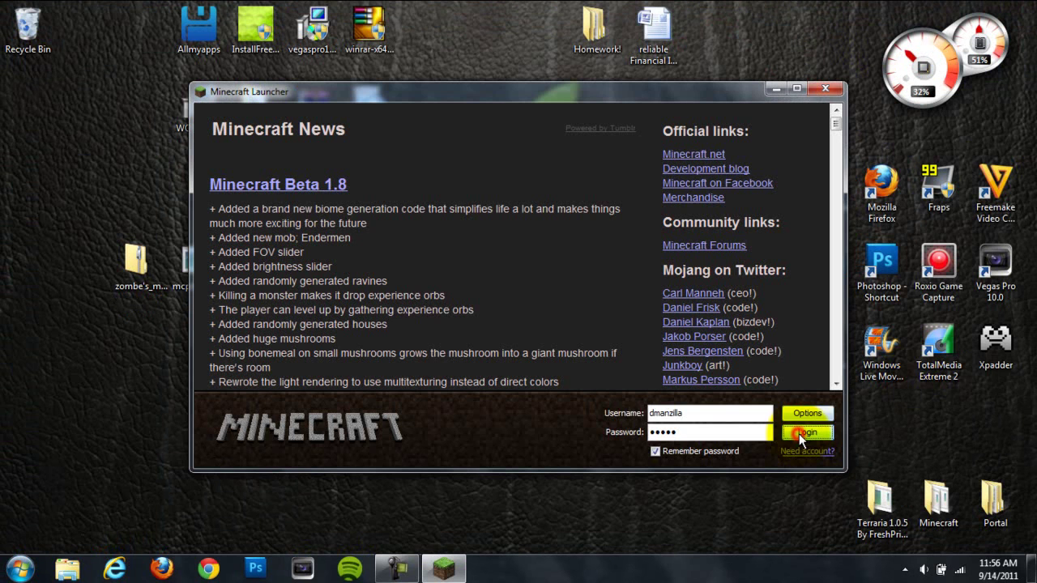
click(798, 438)
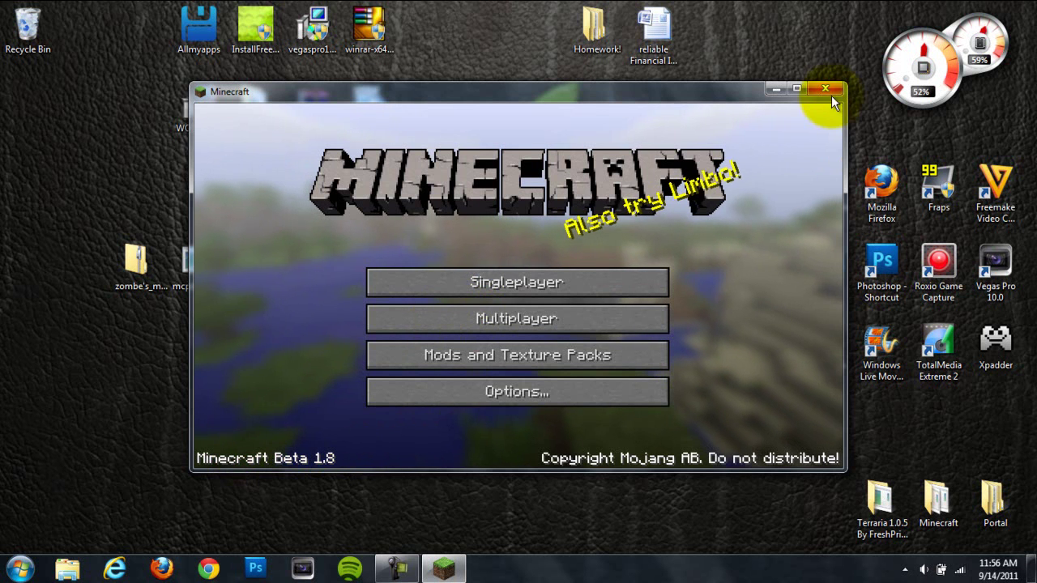
click(830, 91)
- Patch minecraft.jar using mcpatcher with HD Textures, HD Font and Better Grass enabled, and move the patcher file beneath the Recycle Bin
double_click(207, 280)
click(549, 303)
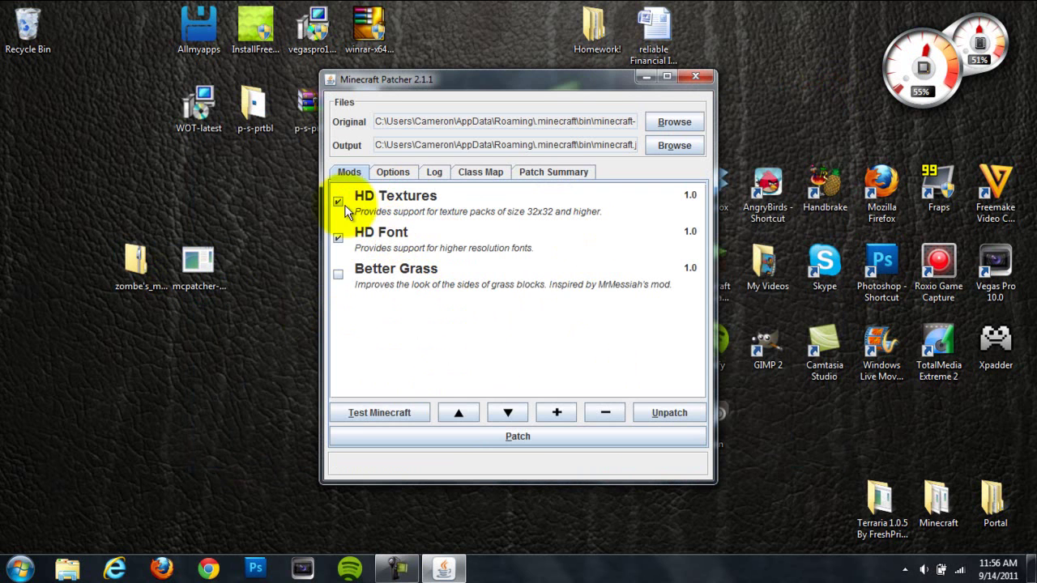
click(337, 274)
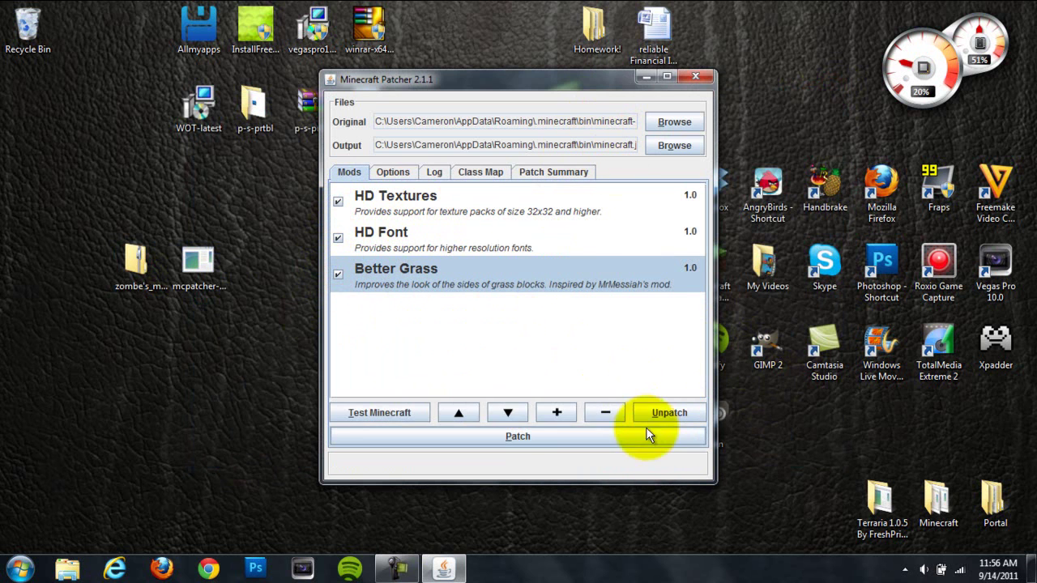
click(597, 445)
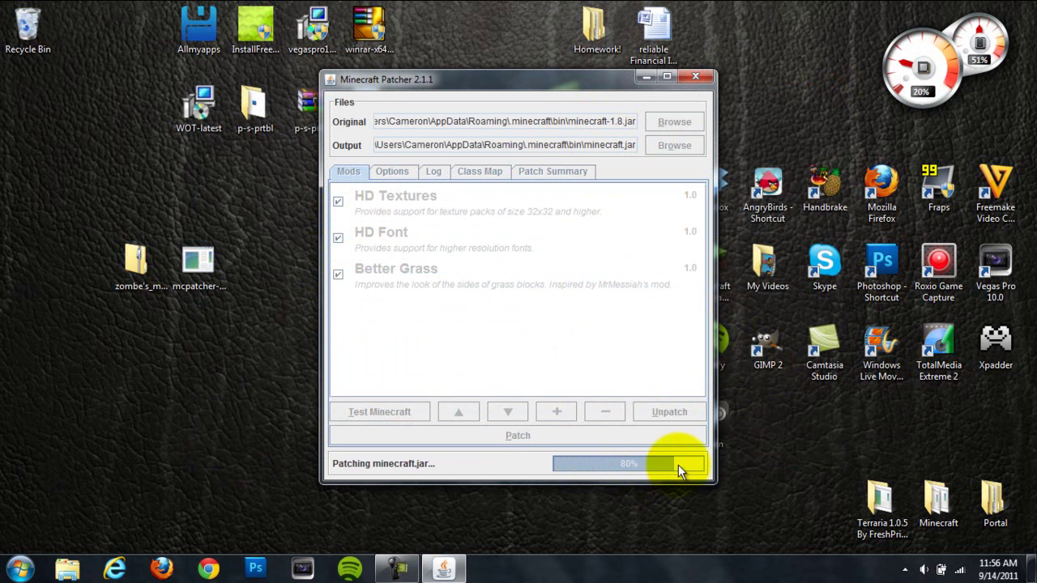
click(700, 77)
drag(198, 263, 26, 136)
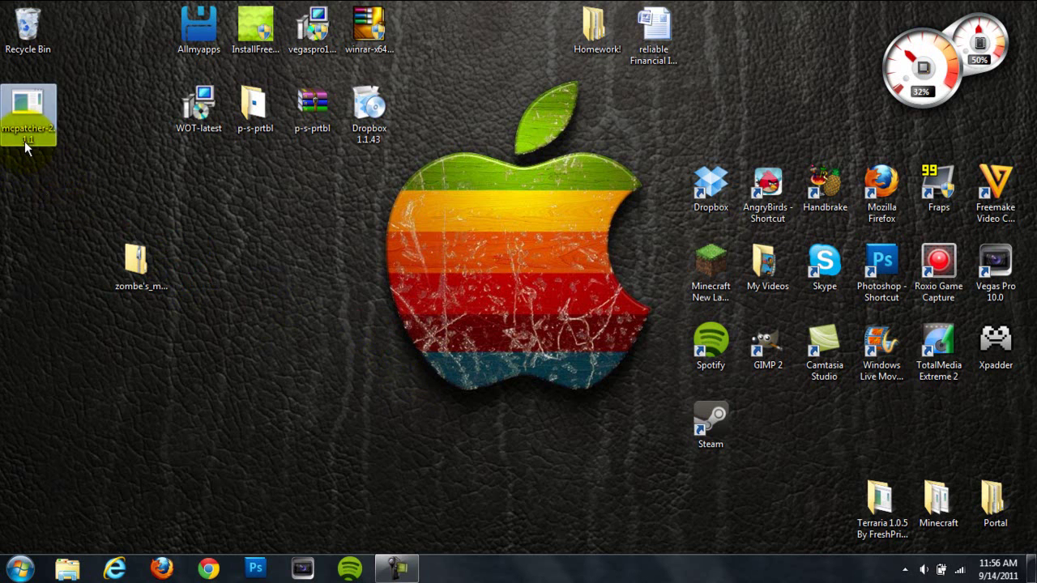
- Extract the zombe's_modpack-v4.35_MC.beta.1.8 archive to the desktop and place the extracted folder beside the archive
drag(137, 263, 93, 267)
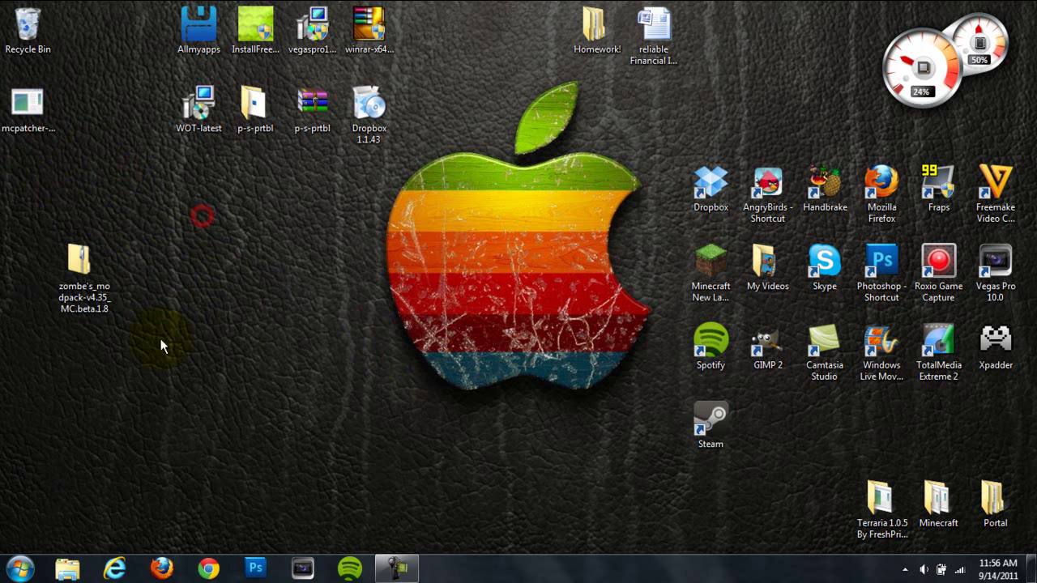
right_click(71, 241)
click(139, 215)
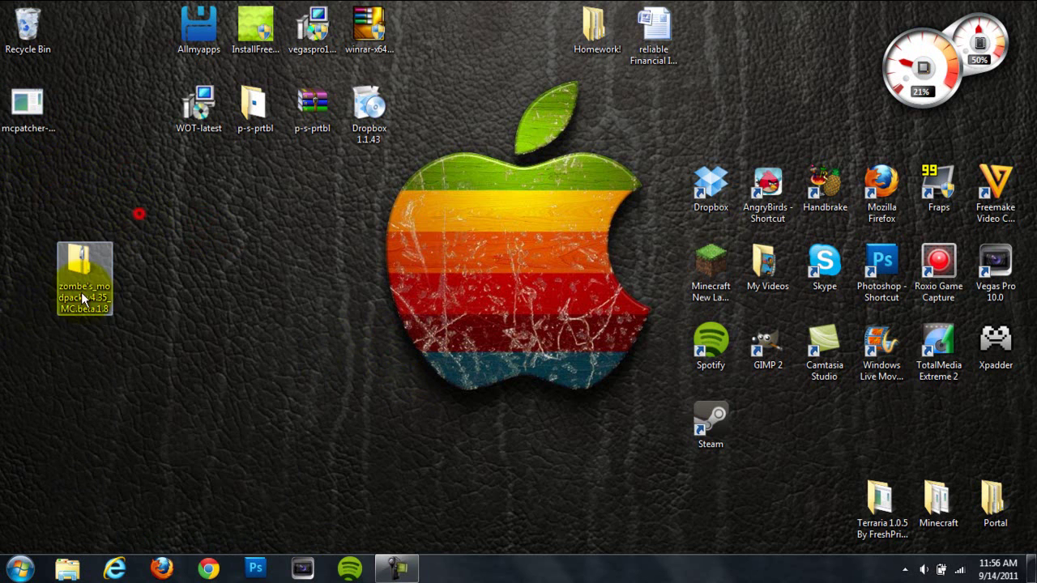
right_click(71, 239)
click(121, 268)
click(657, 425)
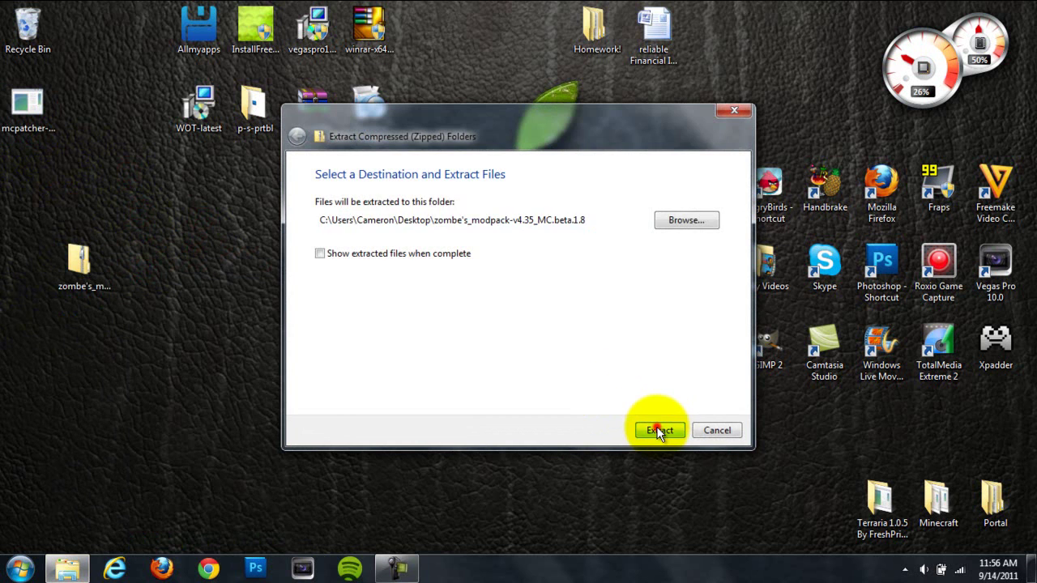
drag(23, 182, 142, 259)
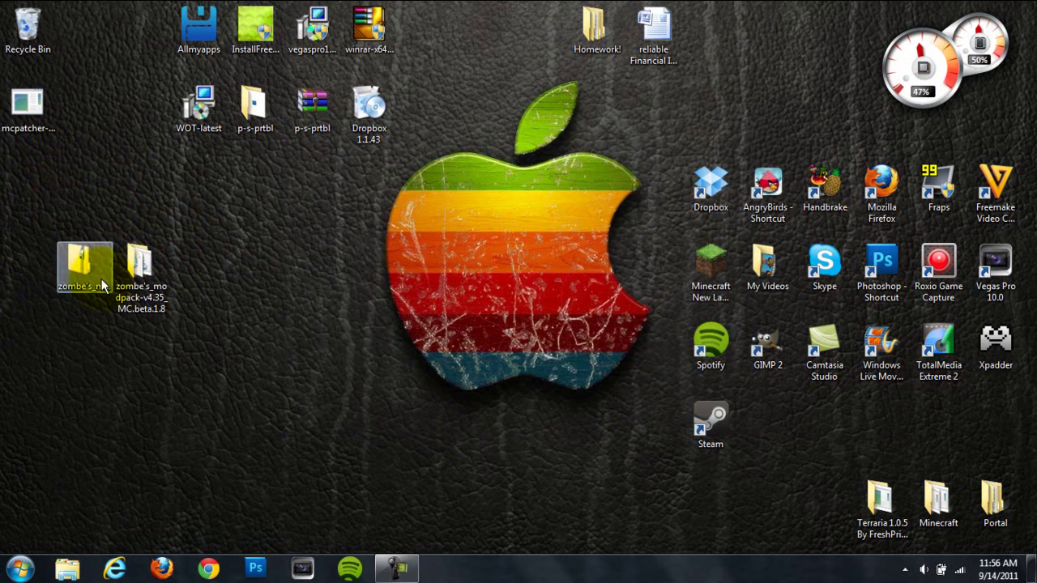
click(299, 340)
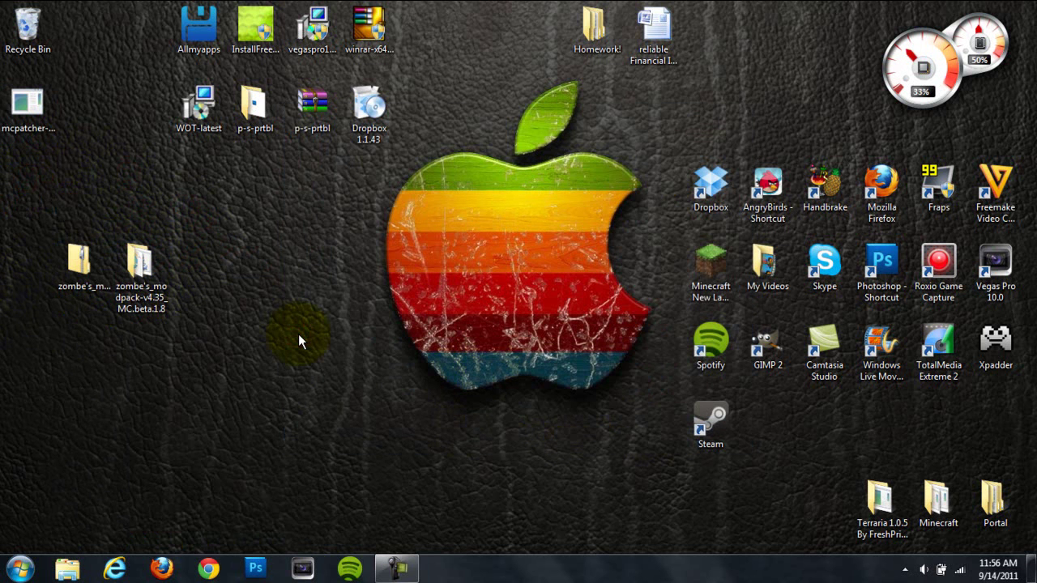
- Open the Roaming folder via %appdata% and go into the .minecraft\bin folder
click(19, 568)
click(532, 464)
click(20, 569)
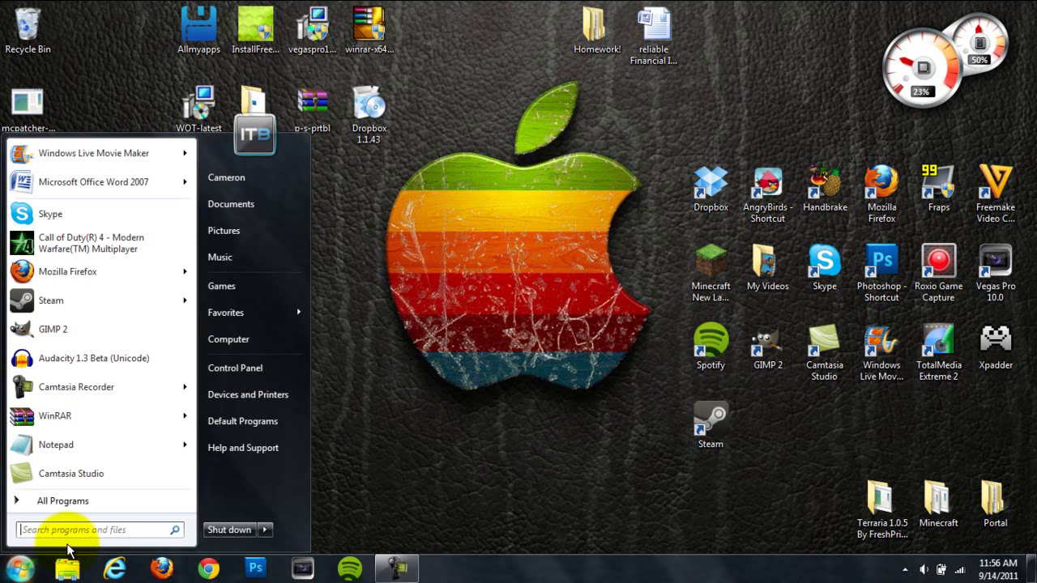
text(%appdata%)
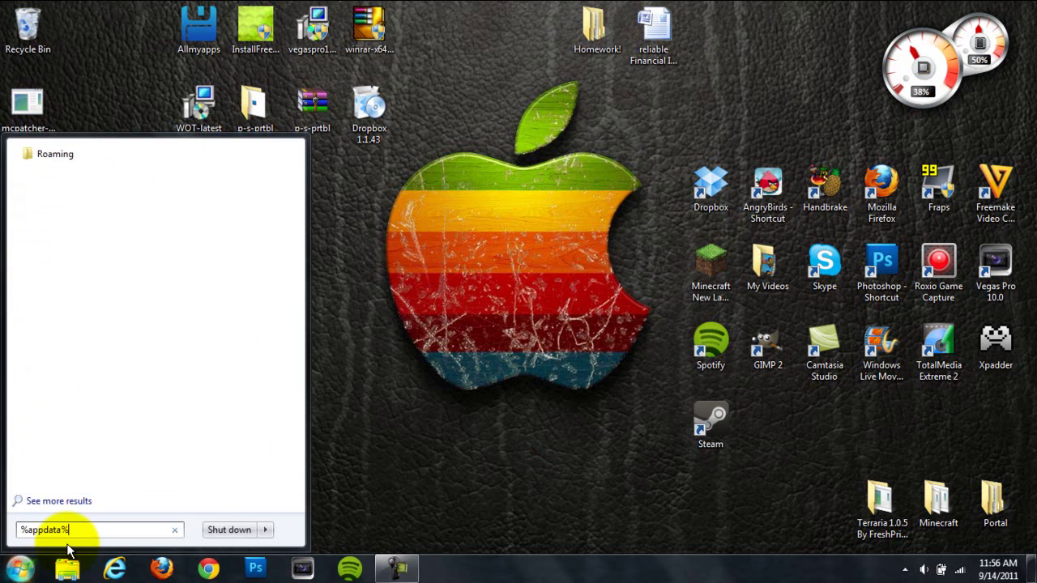
key(Return)
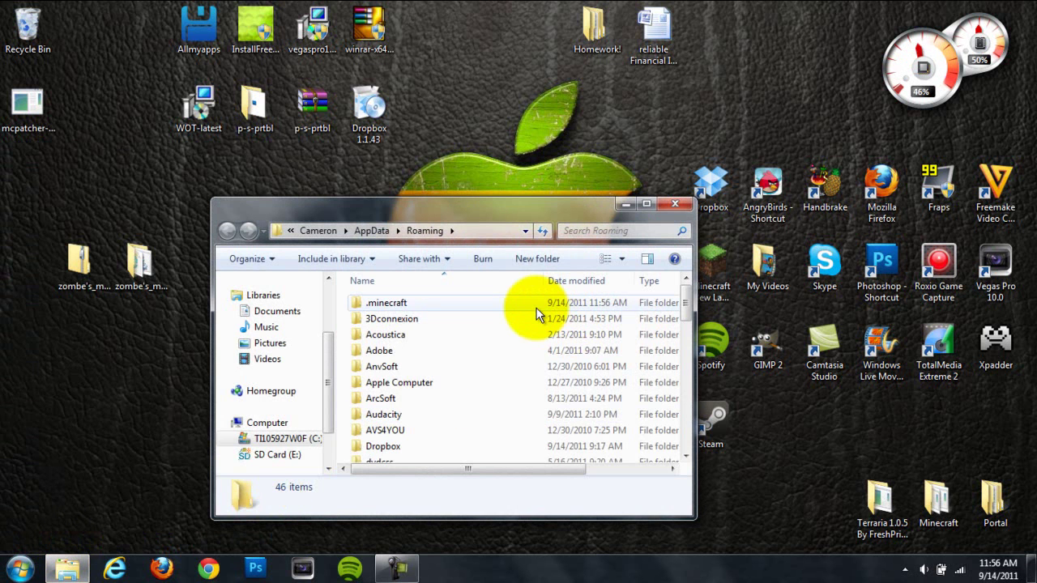
double_click(519, 304)
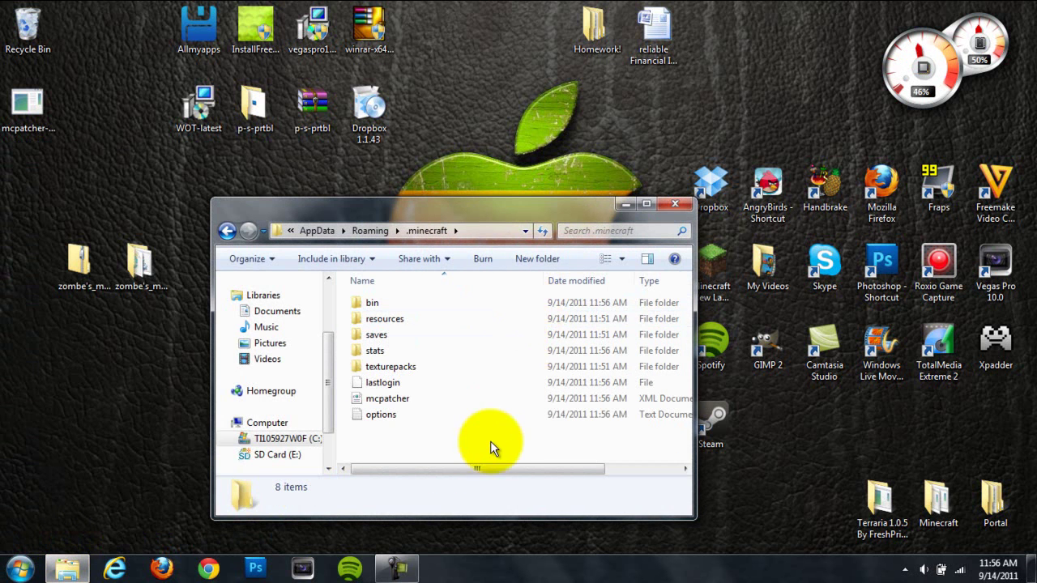
double_click(393, 304)
- Open the minecraft jar from the bin folder with WinRAR archiver and dismiss the purchase reminder
right_click(431, 379)
right_click(375, 381)
mouse_move(478, 130)
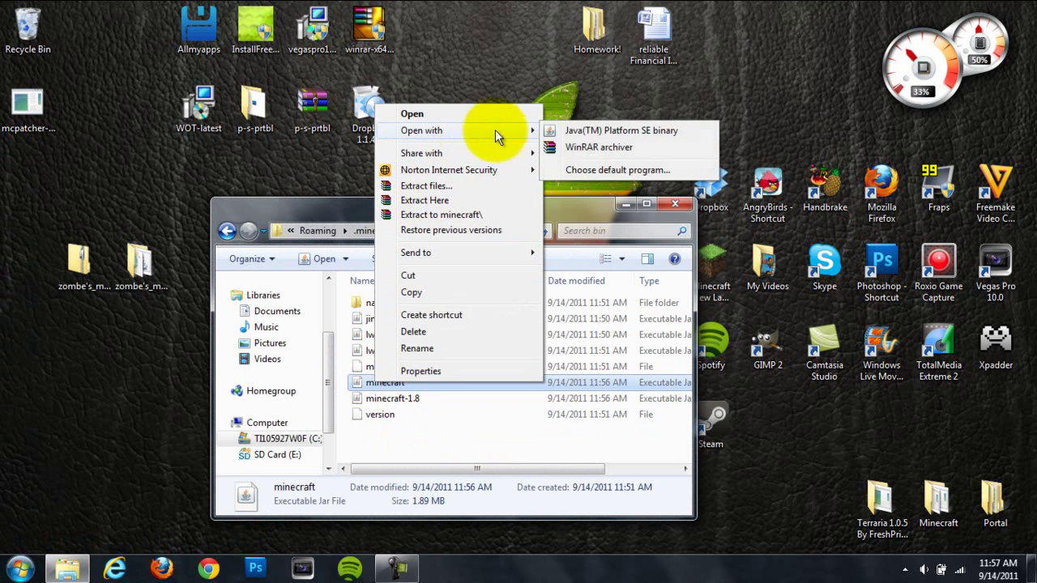
click(595, 148)
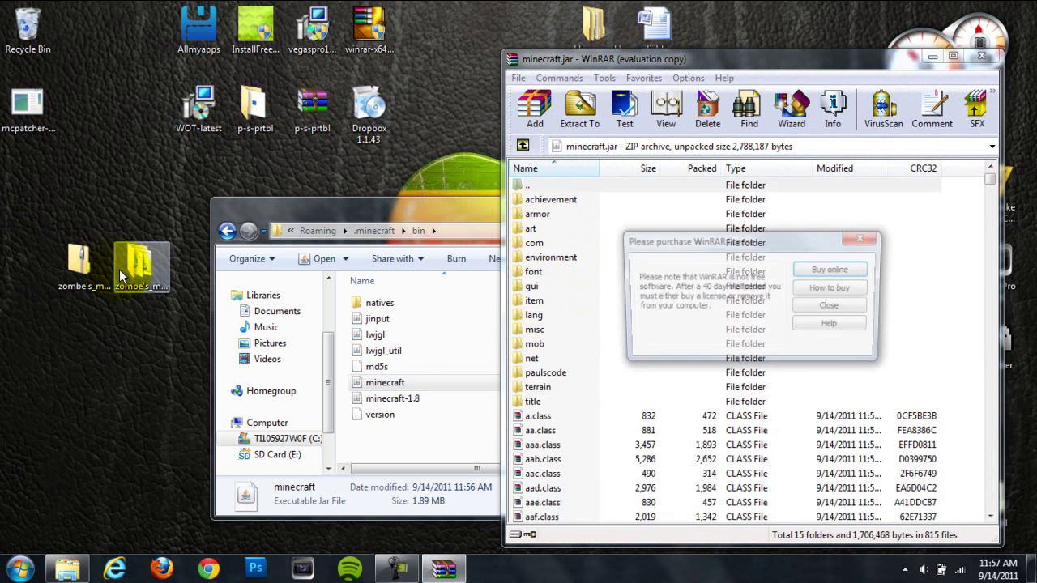
click(837, 304)
- Add all files from the extracted modpack's classes folder to the minecraft.jar archive
double_click(140, 261)
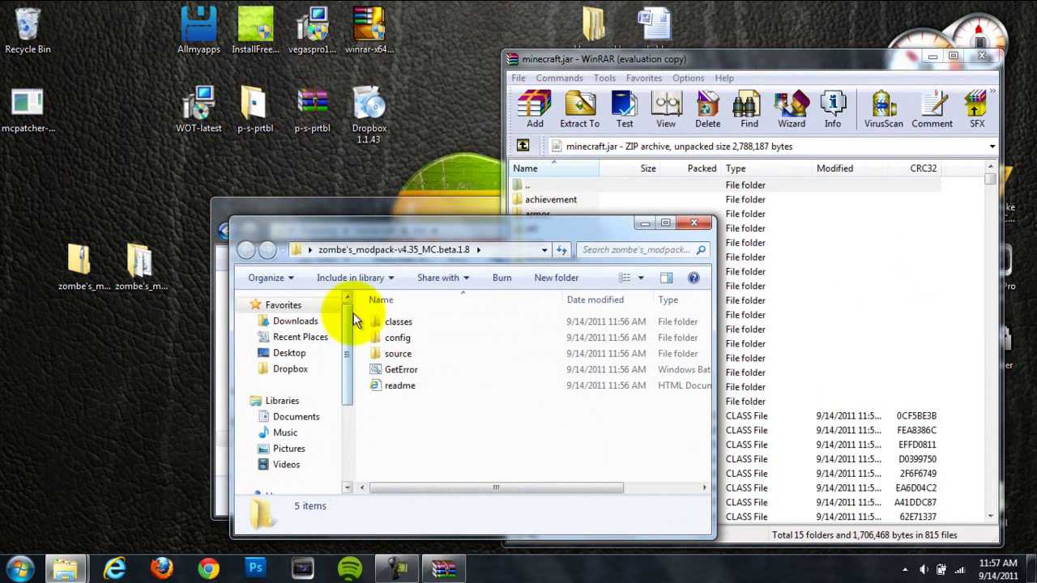
double_click(398, 323)
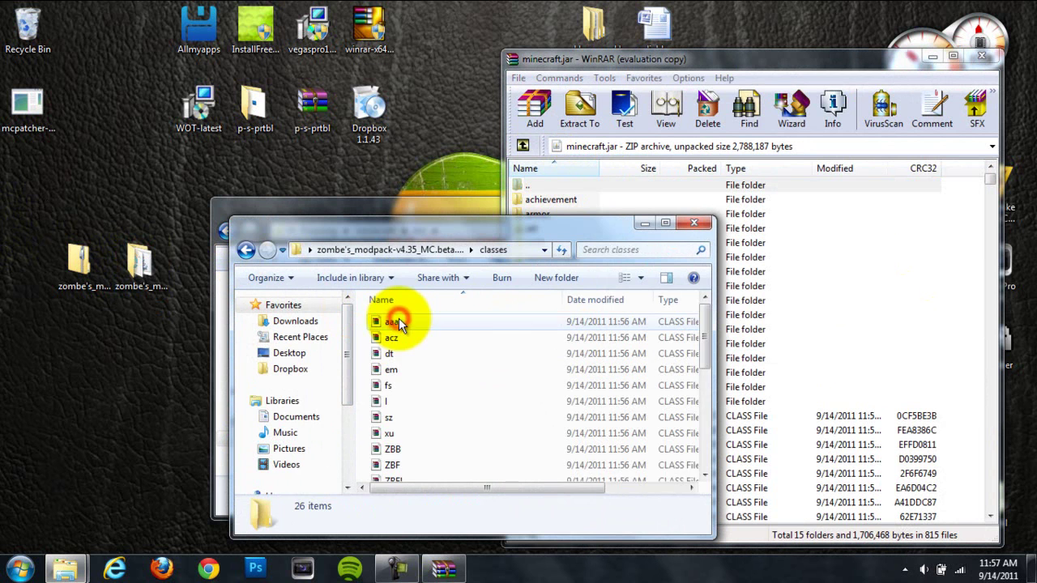
scroll(399, 318, down, 5)
drag(362, 476, 515, 251)
drag(476, 431, 926, 397)
click(736, 433)
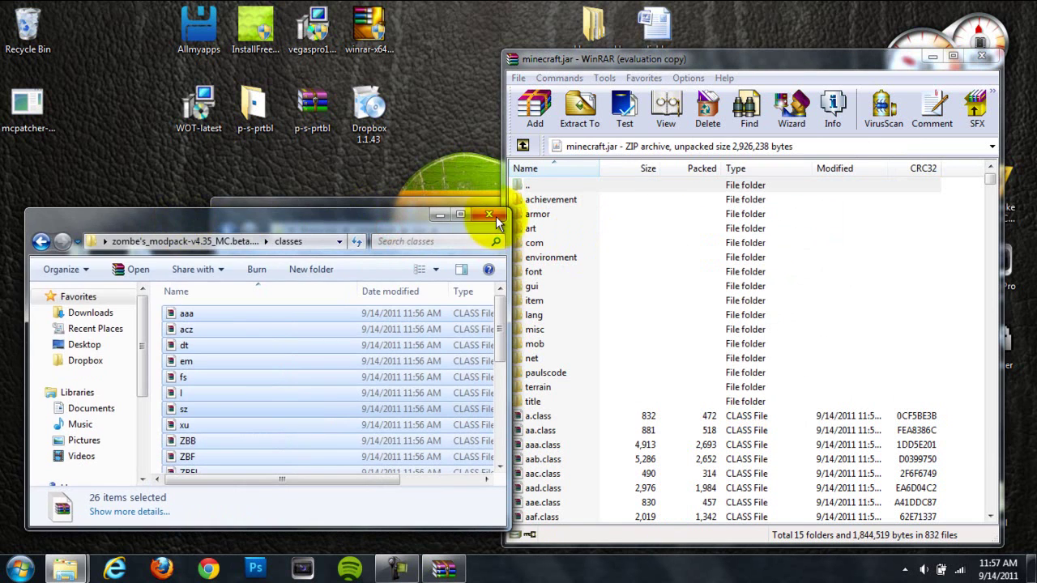
- Close the modpack's classes folder and the minecraft.jar archive, keeping the bin folder open
click(482, 214)
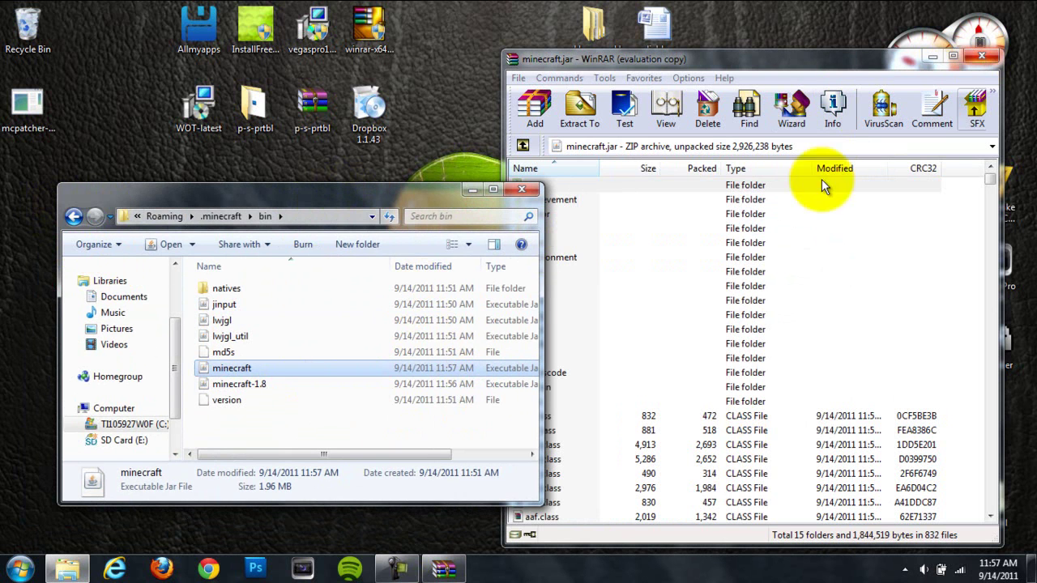
right_click(273, 383)
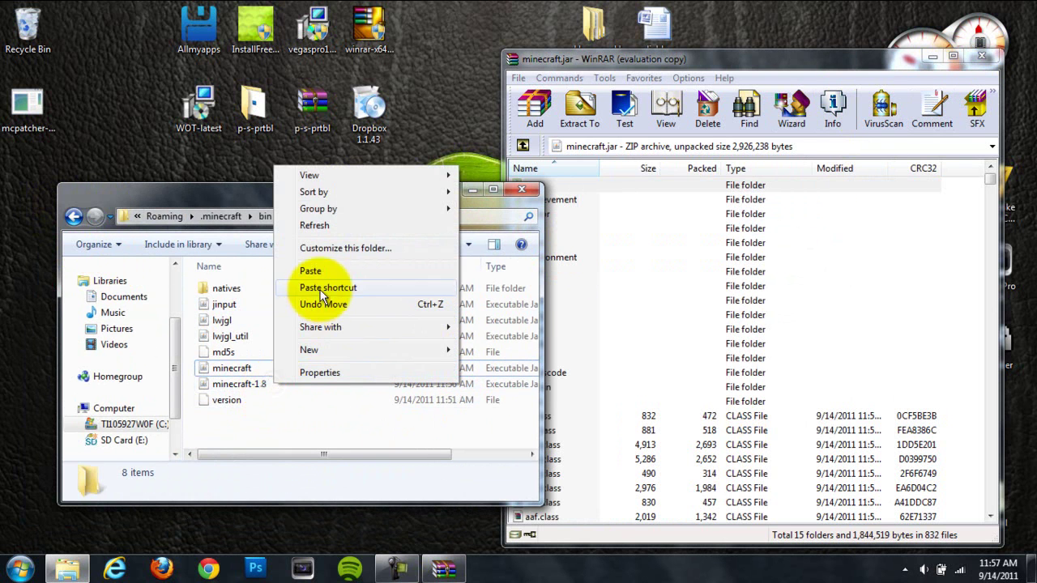
click(982, 56)
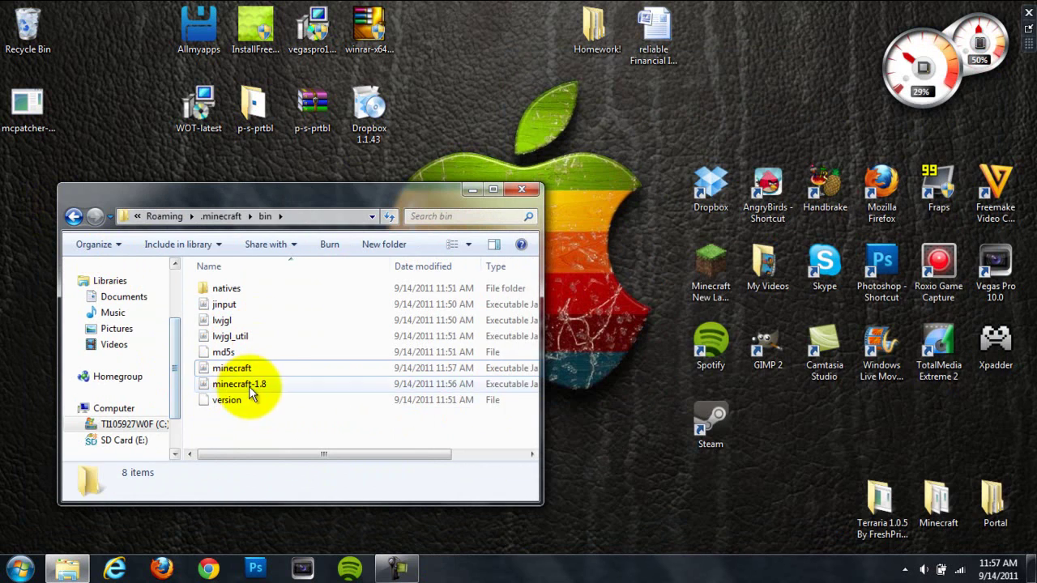
- Open the minecraft-1.8 jar from the bin folder with WinRAR archiver and delete its META-INF folder
right_click(247, 388)
mouse_move(338, 135)
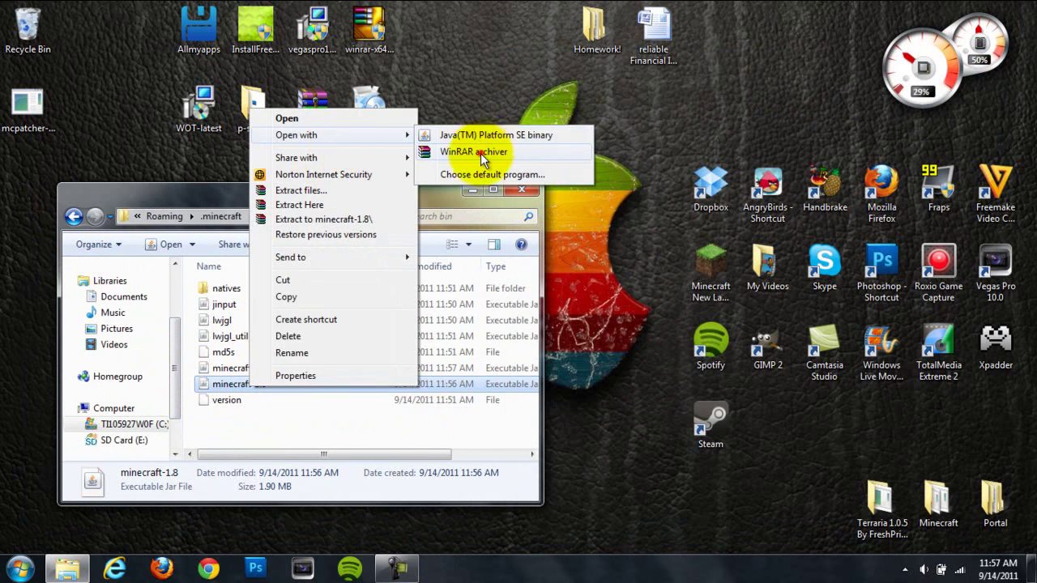
click(481, 153)
click(541, 333)
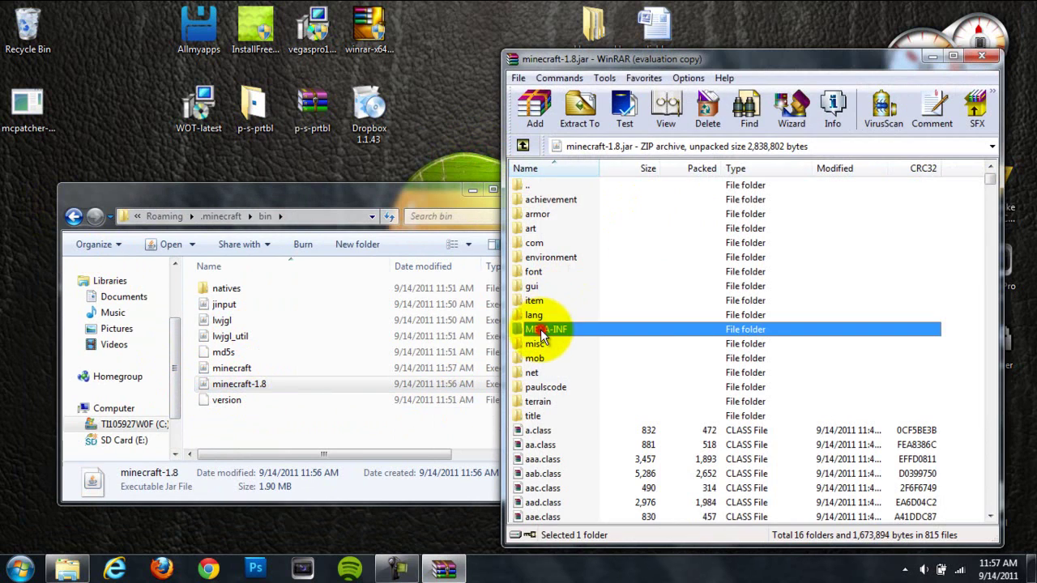
click(827, 309)
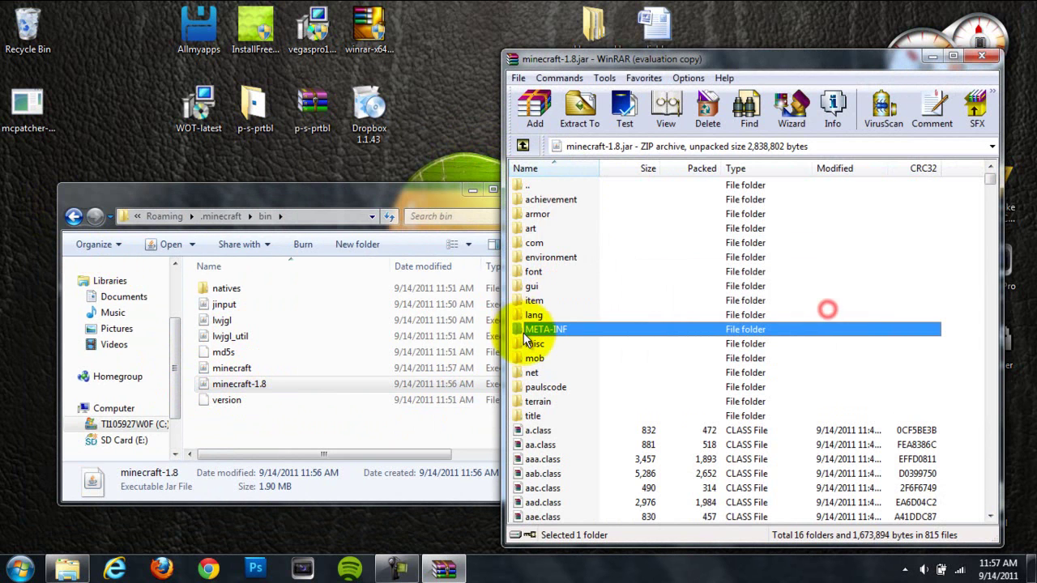
right_click(521, 332)
click(589, 142)
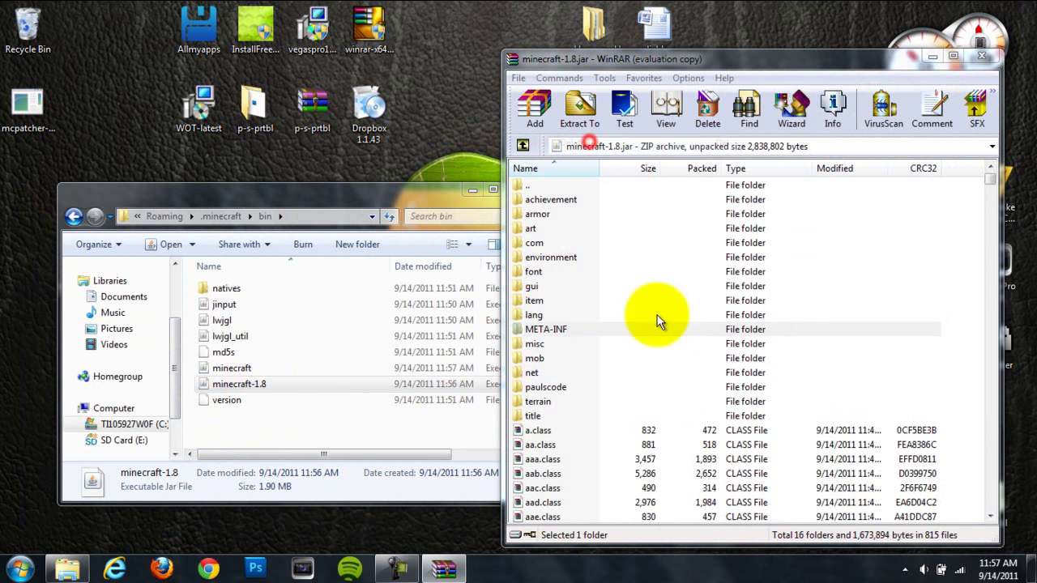
click(535, 337)
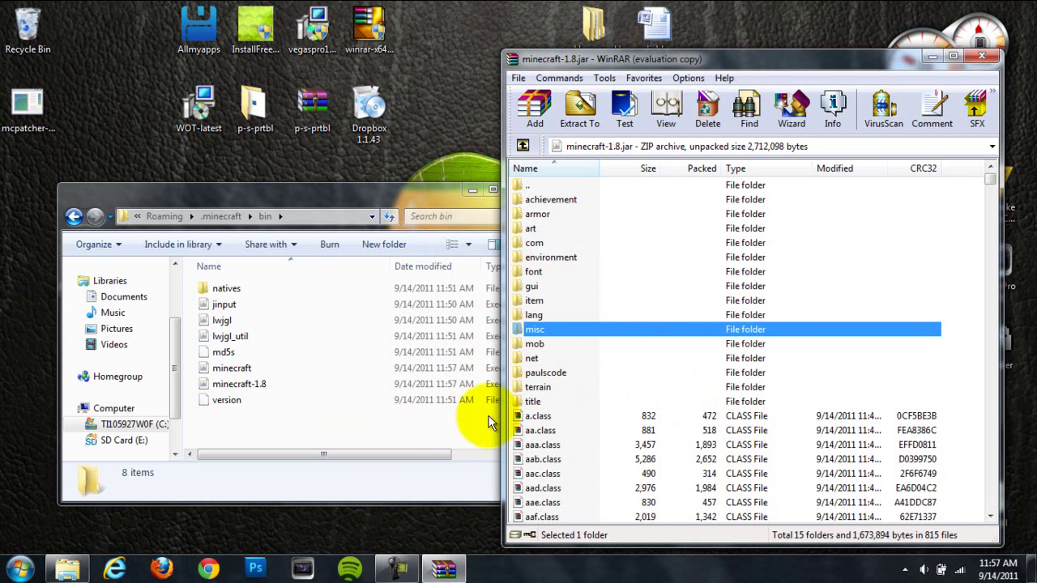
- Close the minecraft-1.8.jar archive and go back from the bin folder to the .minecraft folder
click(259, 388)
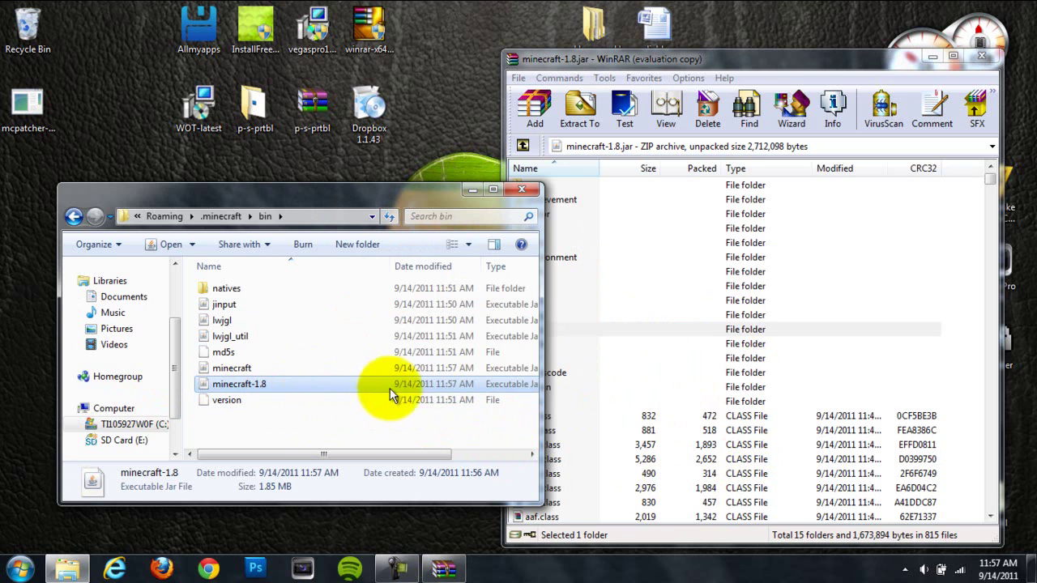
click(325, 370)
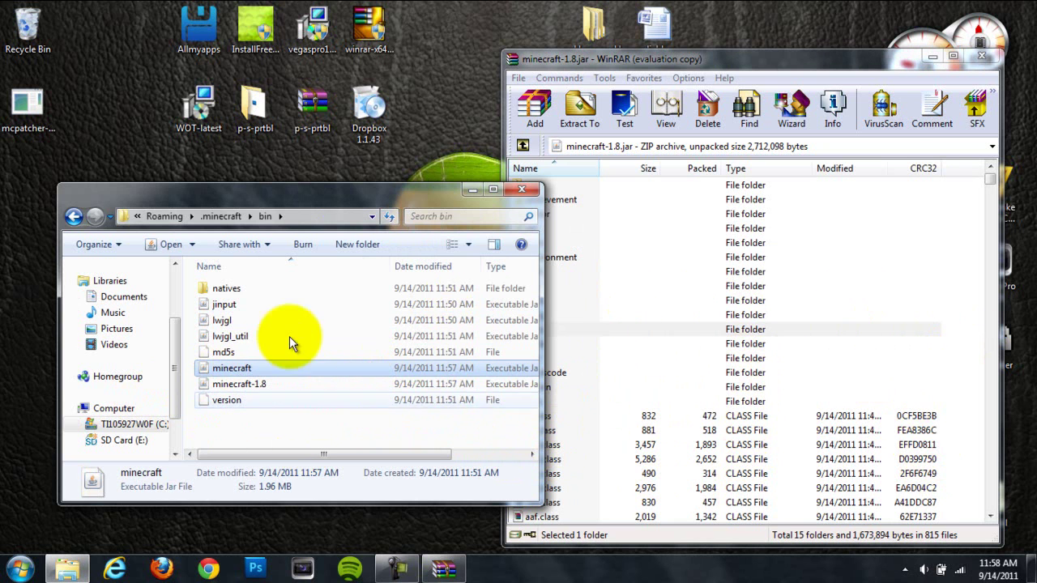
click(988, 65)
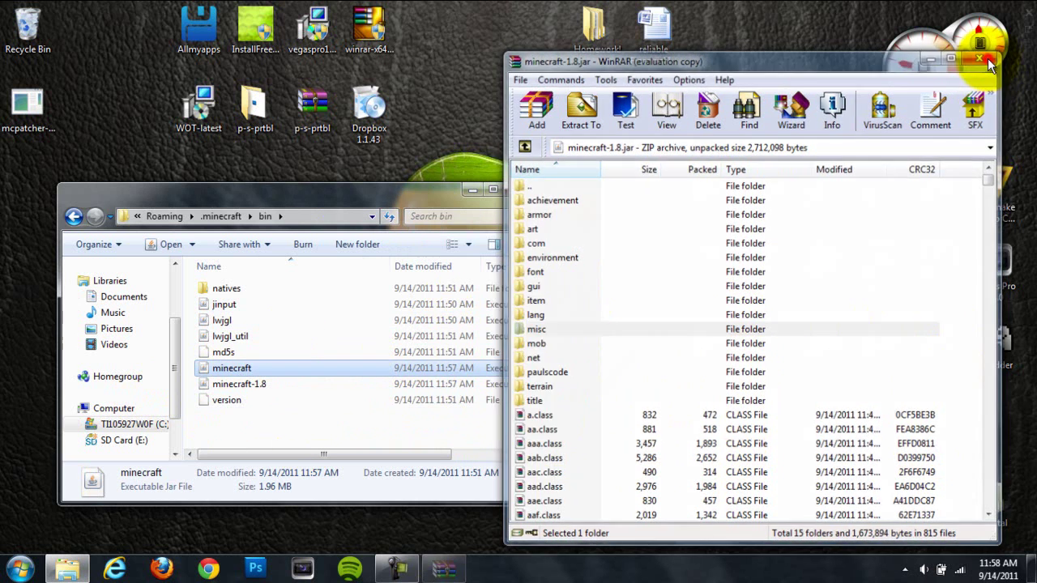
click(981, 62)
click(73, 216)
- Open the extracted zombe's modpack folder from the desktop and place its window beside the .minecraft folder
drag(223, 197, 607, 184)
right_click(143, 245)
click(184, 255)
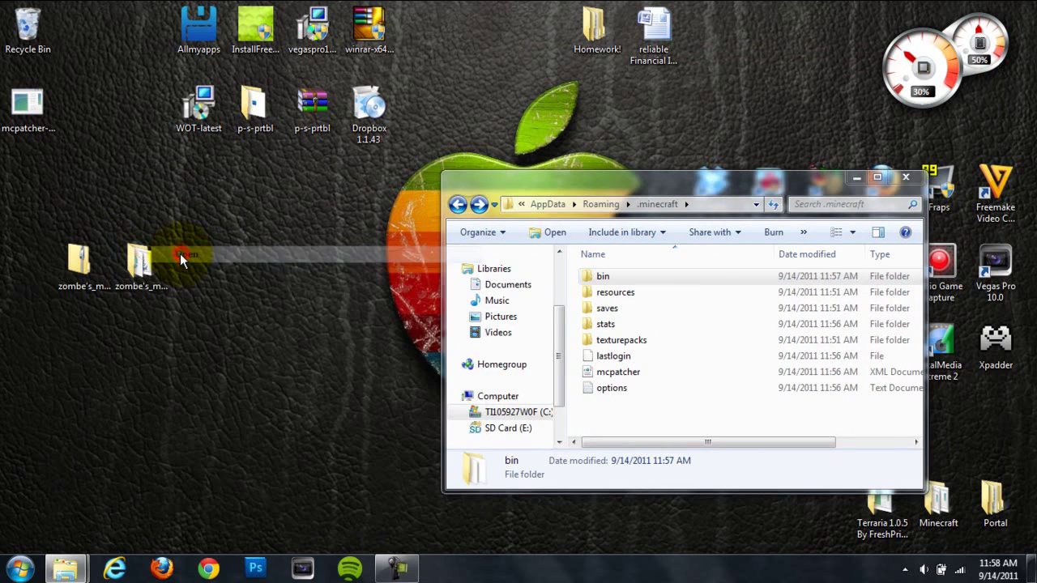
drag(732, 206, 291, 193)
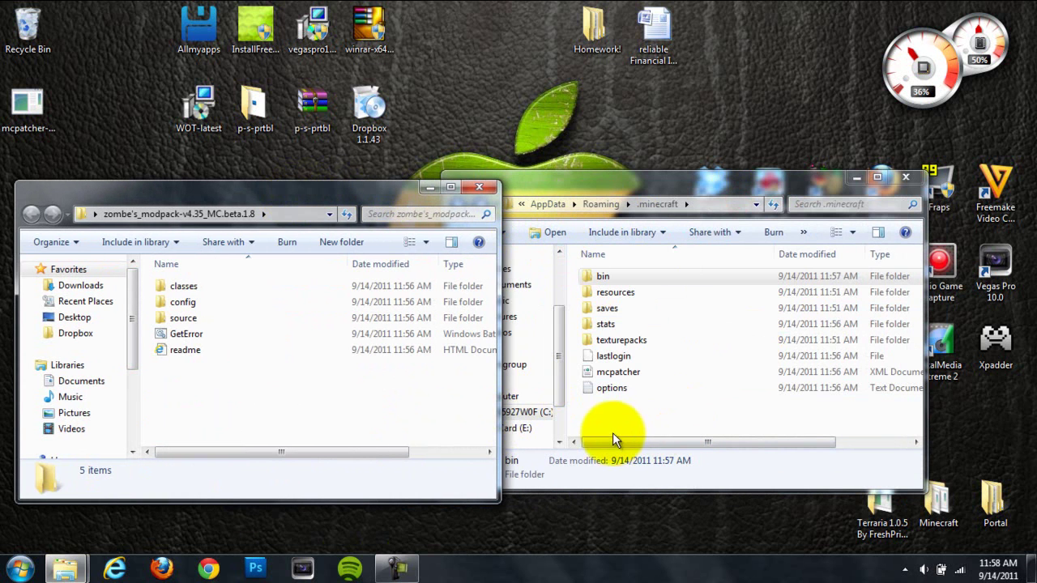
- Create a new folder named mods in the .minecraft folder
right_click(634, 416)
mouse_move(717, 388)
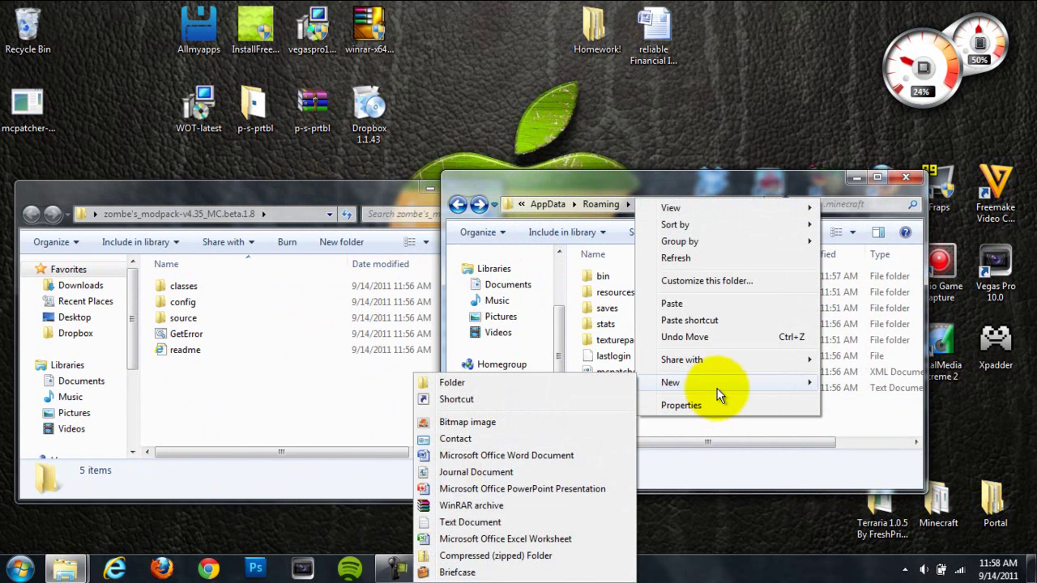
click(709, 426)
right_click(709, 426)
mouse_move(766, 399)
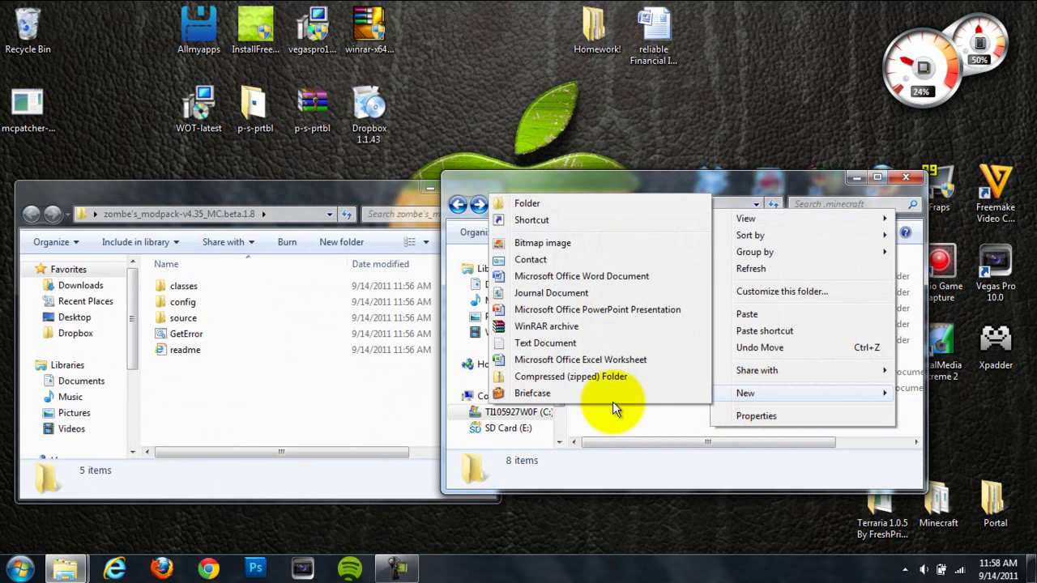
click(553, 203)
key(BackSpace)
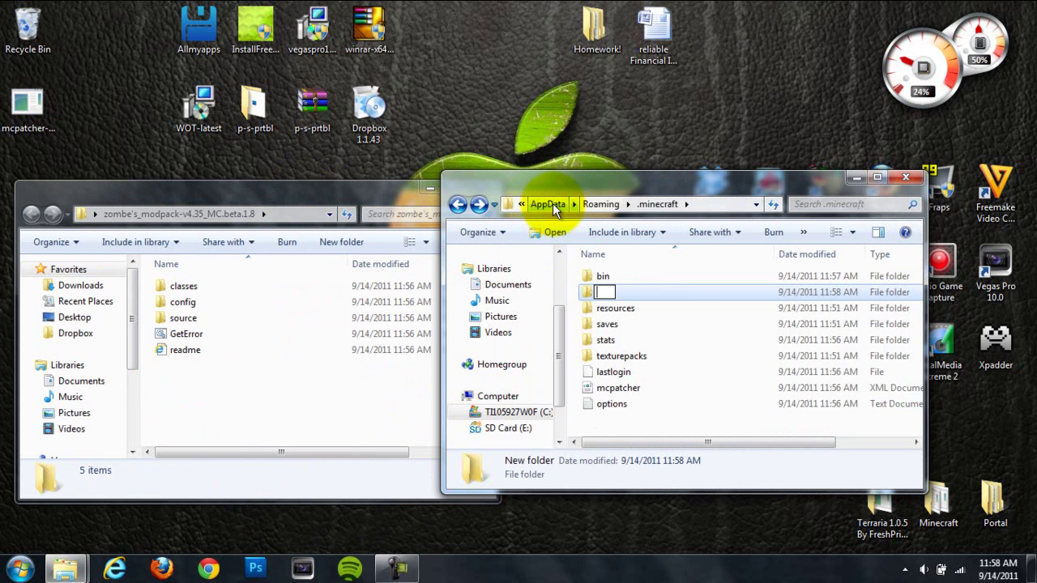
text(m)
key(BackSpace)
text(mods)
key(Return)
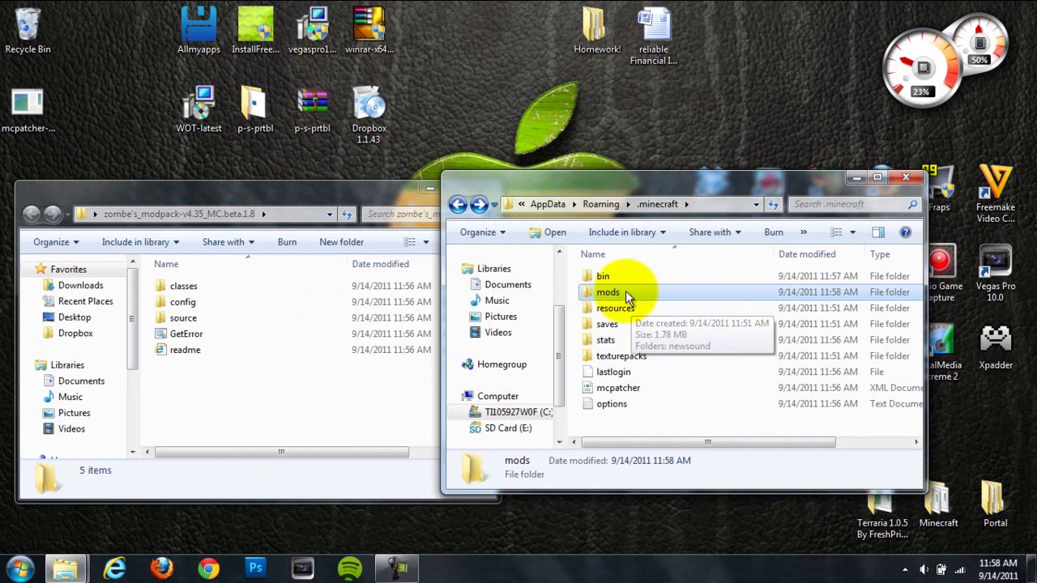
- Create a new folder named zombe inside the mods folder
double_click(628, 292)
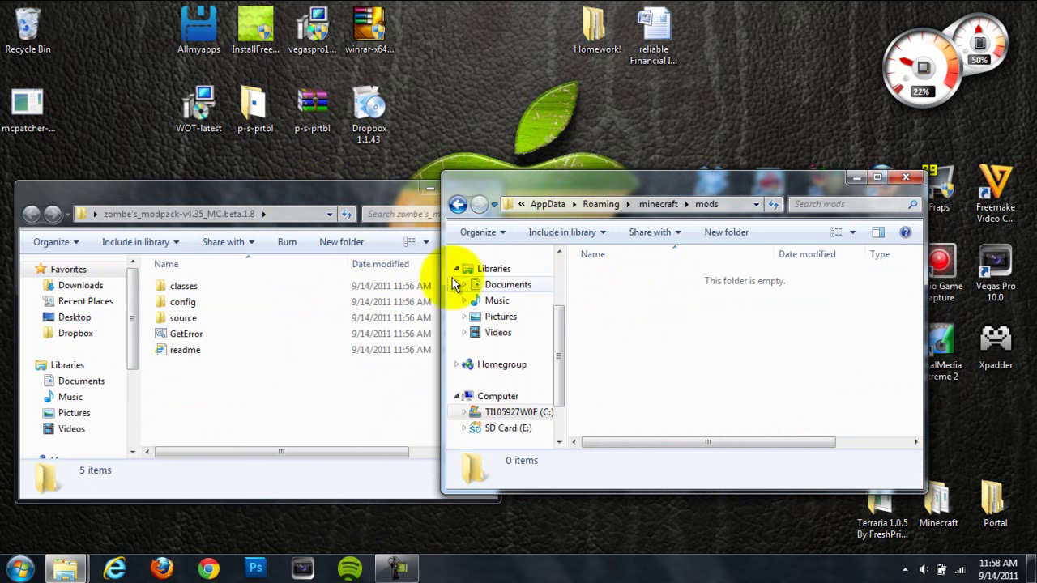
click(460, 204)
double_click(623, 291)
right_click(633, 363)
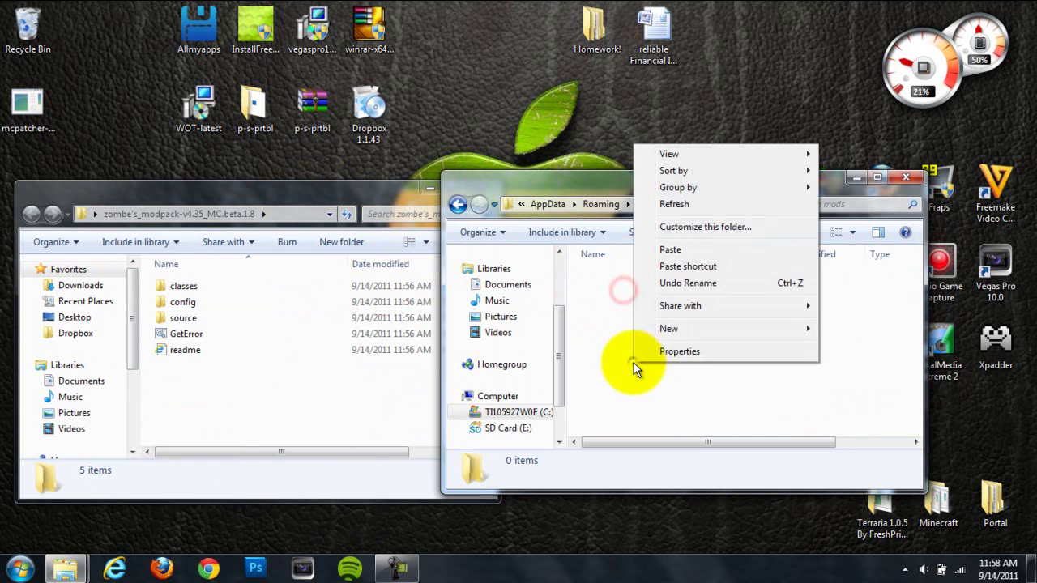
mouse_move(663, 335)
click(571, 329)
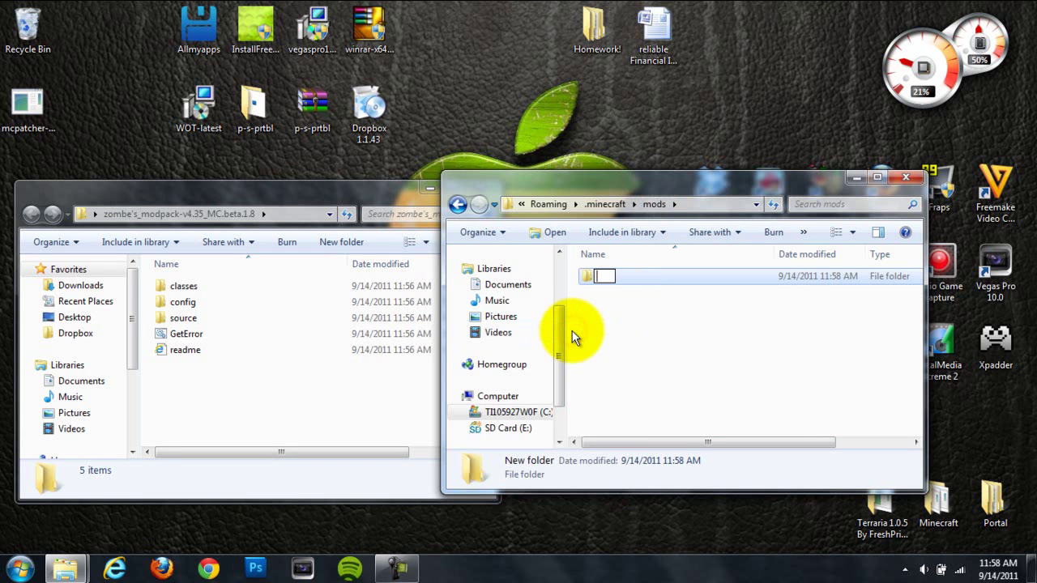
key(Escape)
click(654, 324)
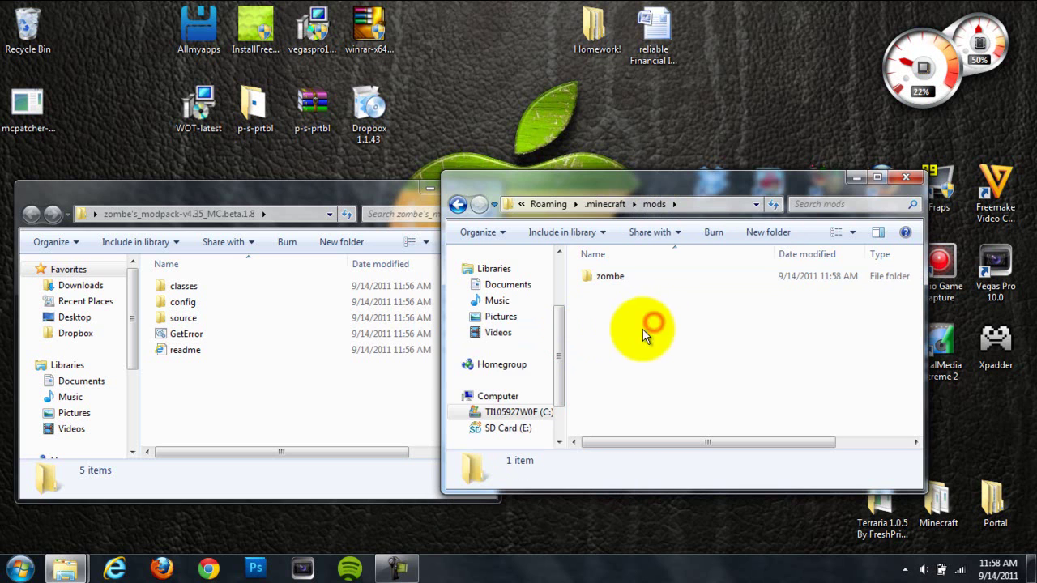
- Move all files from the modpack's config folder into the mods\zombe folder and close the emptied config folder
double_click(633, 276)
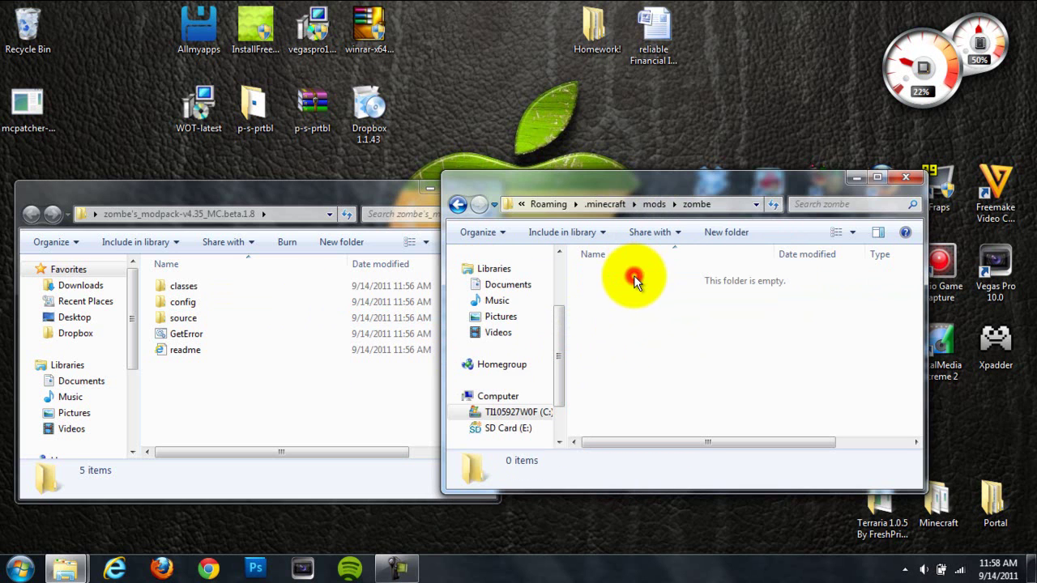
double_click(256, 305)
drag(148, 280, 418, 505)
drag(336, 364, 738, 358)
click(367, 196)
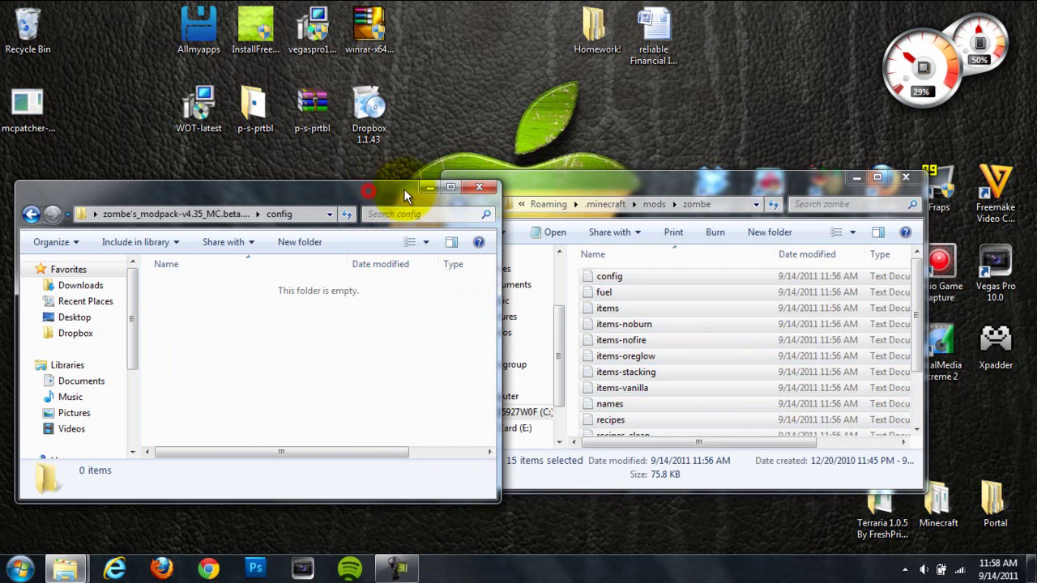
click(484, 187)
- Open the config text file from the zombe folder and go to its fly mod section
drag(553, 186, 266, 167)
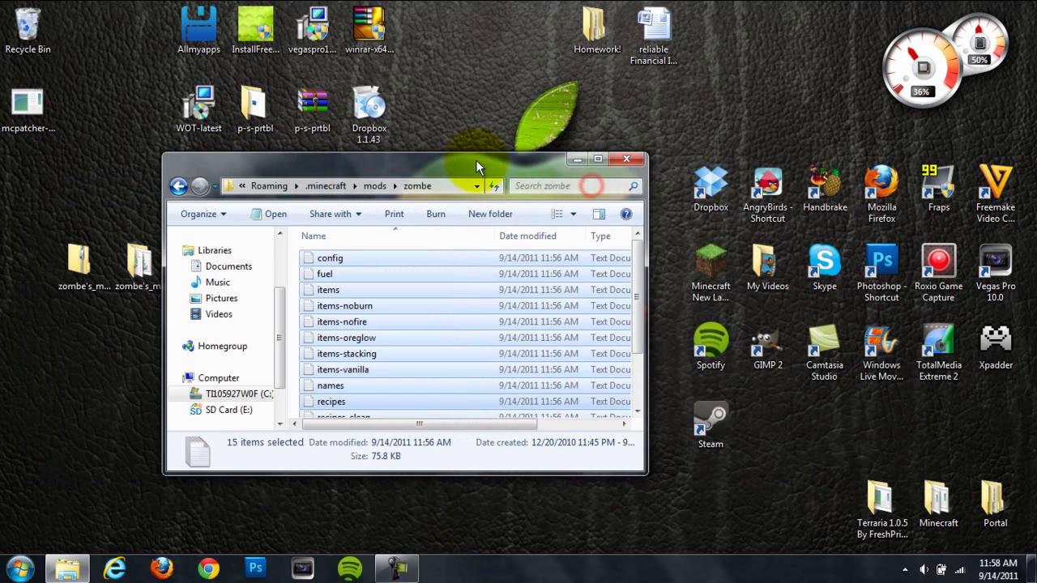
click(293, 377)
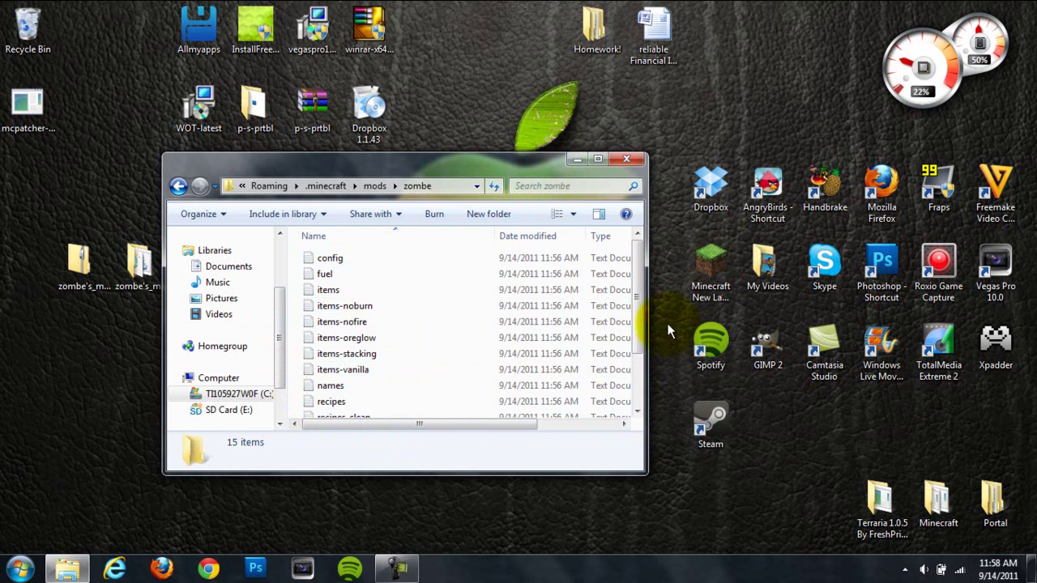
scroll(636, 324, down, 2)
scroll(410, 294, up, 2)
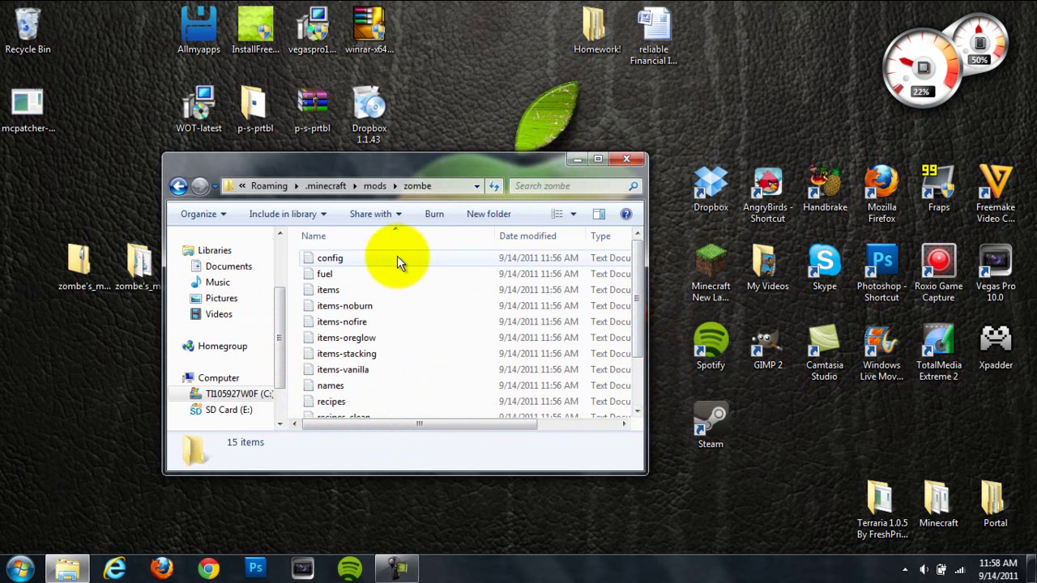
double_click(396, 259)
drag(876, 145, 839, 220)
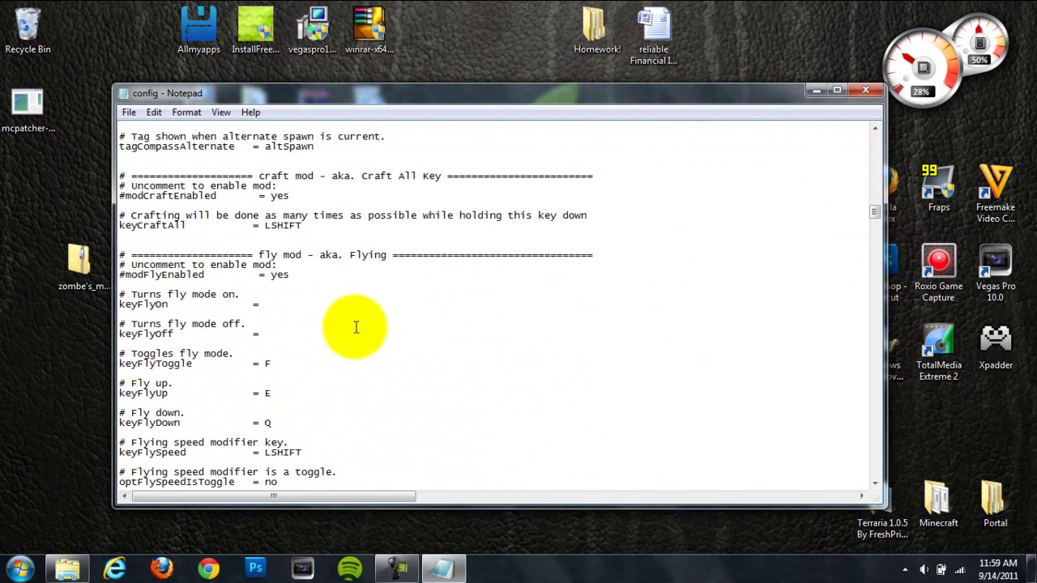
scroll(356, 328, down, 1)
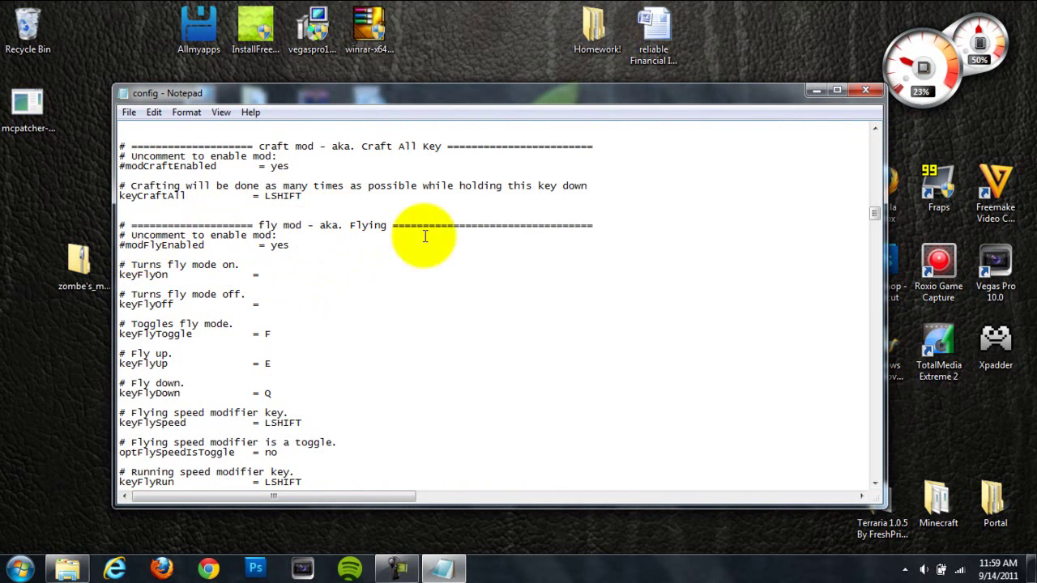
- Uncomment modFlyEnabled in the fly mod section, set keyFlyOn to P and keyFlyOff to K, and close the config file
drag(259, 225, 393, 220)
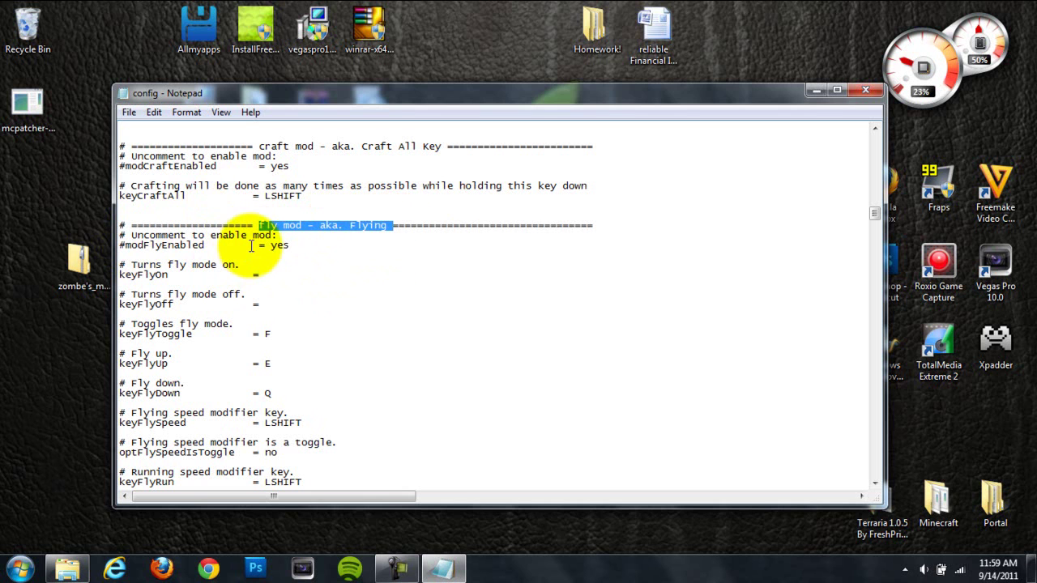
click(278, 245)
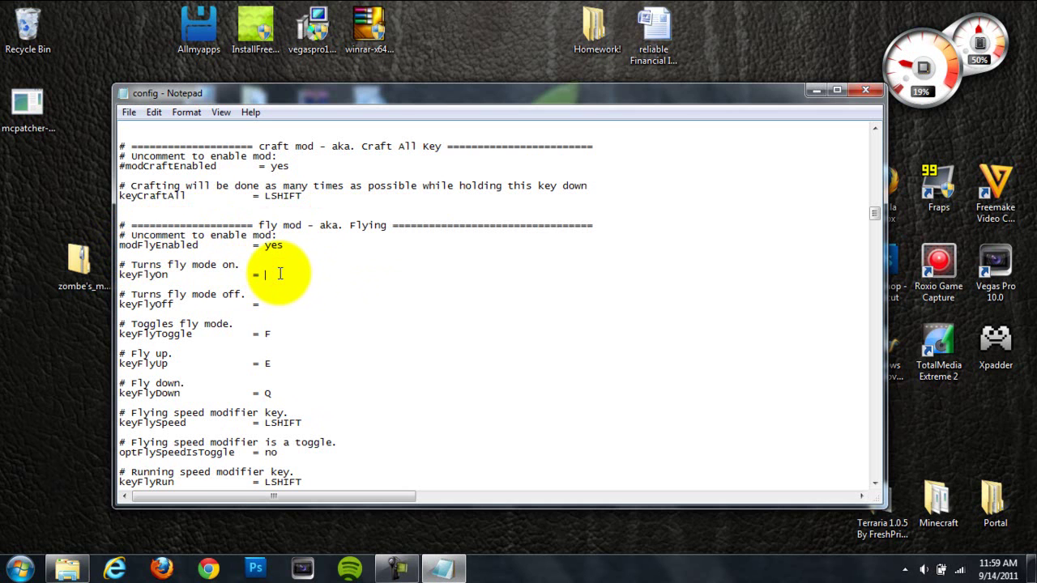
click(292, 309)
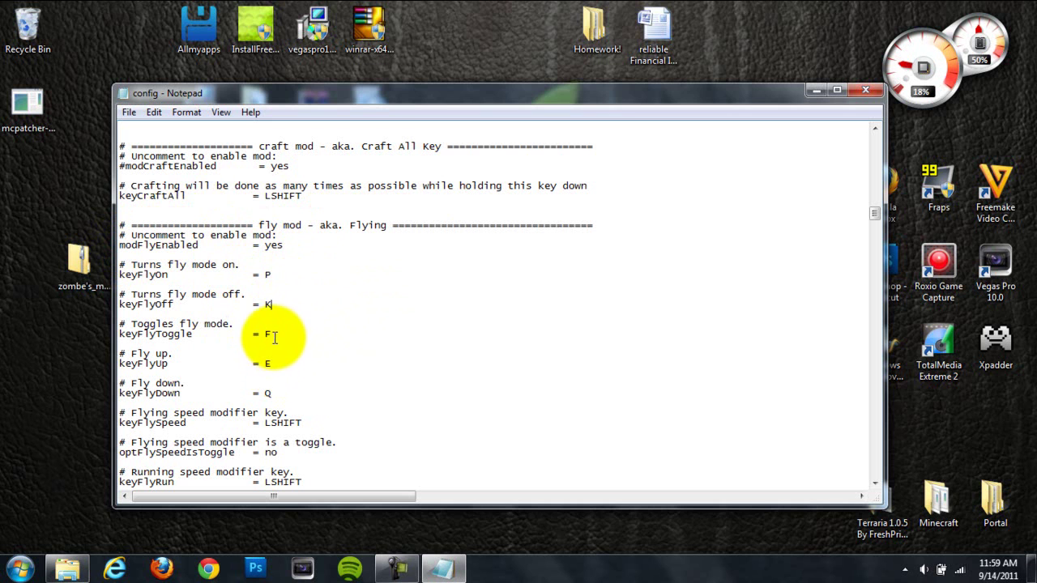
click(872, 86)
click(481, 294)
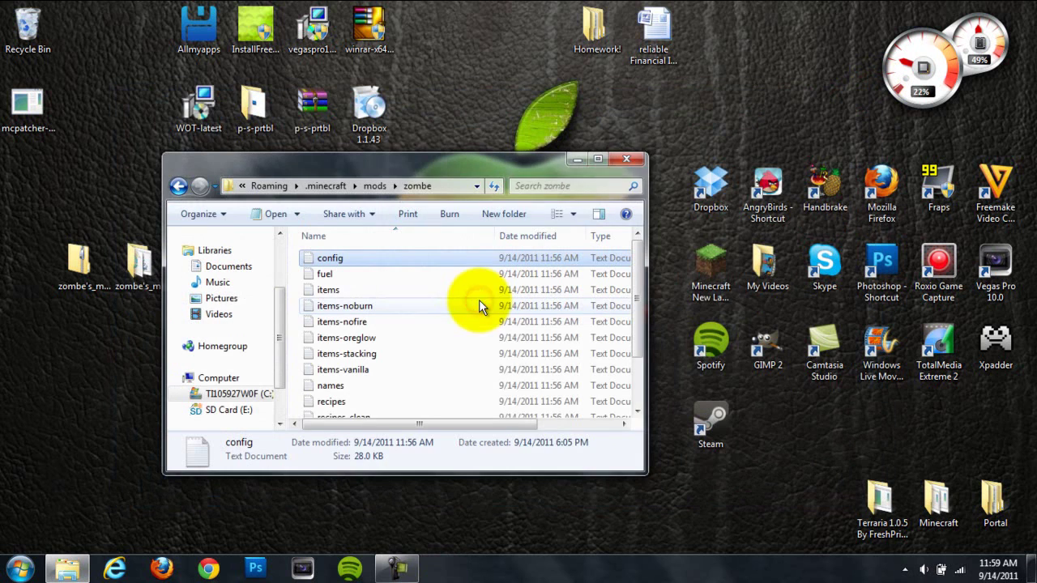
- Close the zombe folder, start the Minecraft launcher from the desktop and log in with the remembered credentials
click(627, 160)
double_click(710, 267)
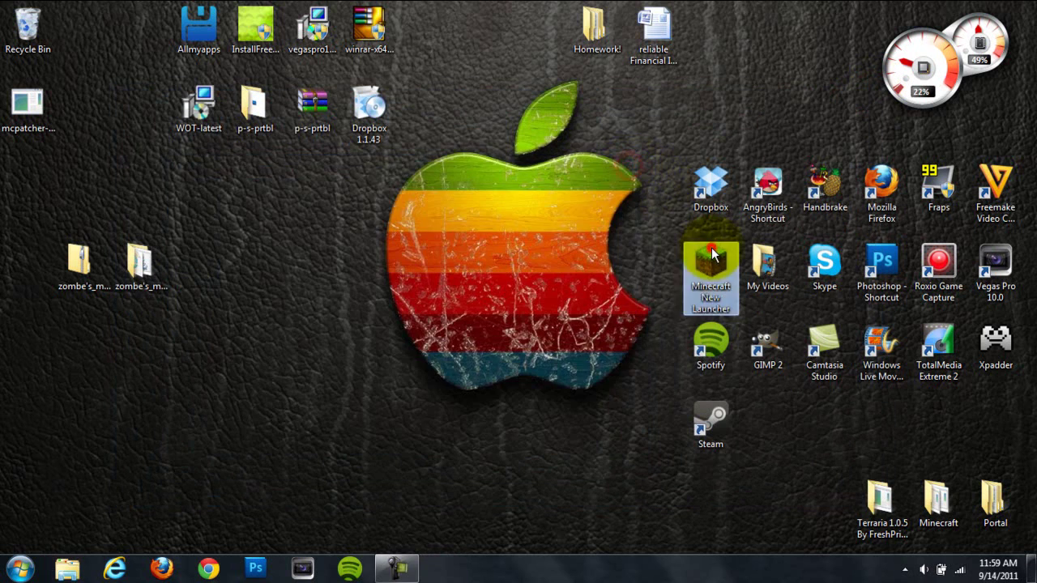
click(574, 305)
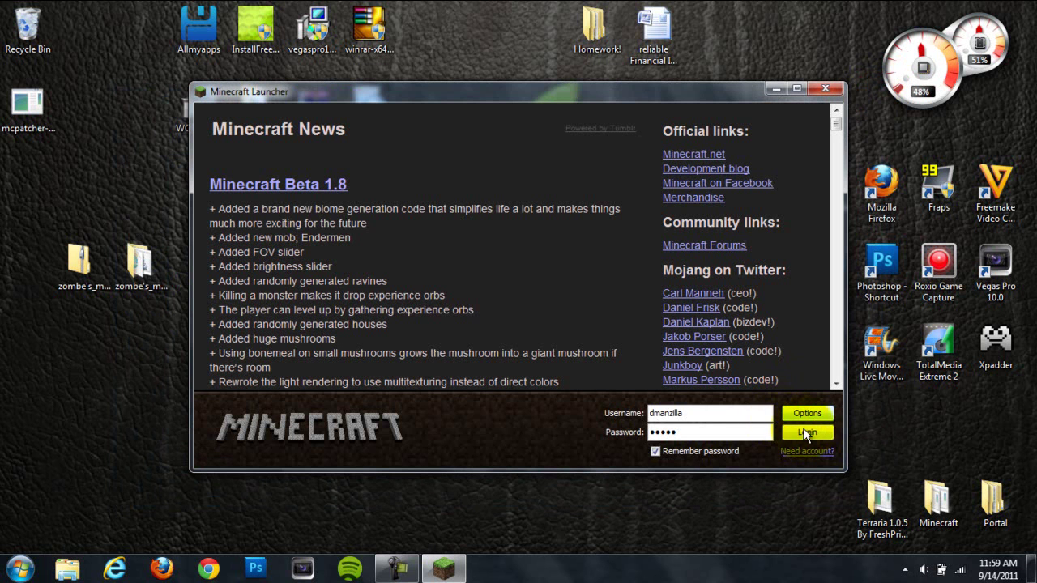
click(805, 433)
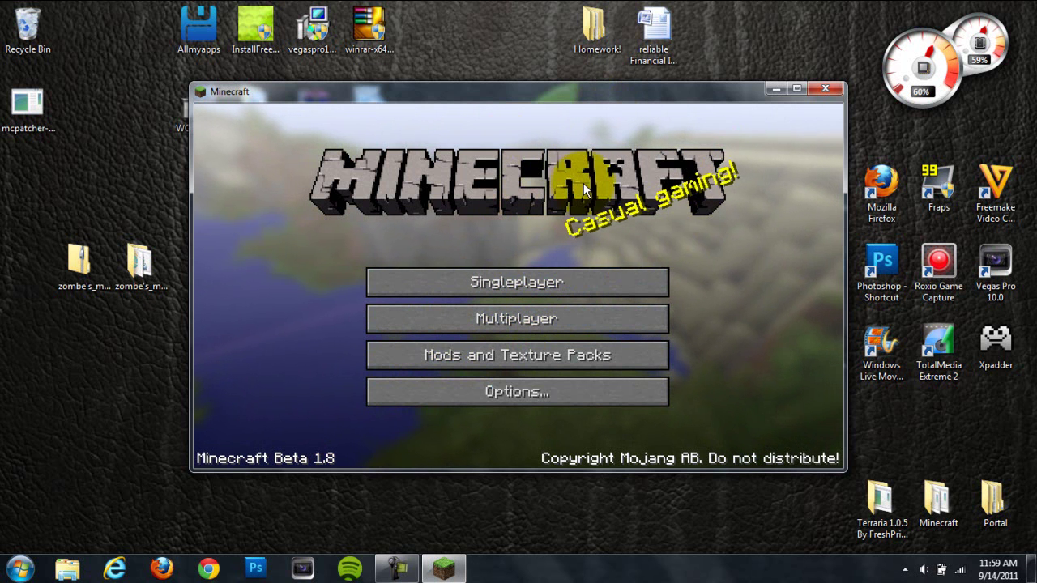
- Create a singleplayer Survival world named New World and pause the game once inside it
click(544, 282)
click(597, 403)
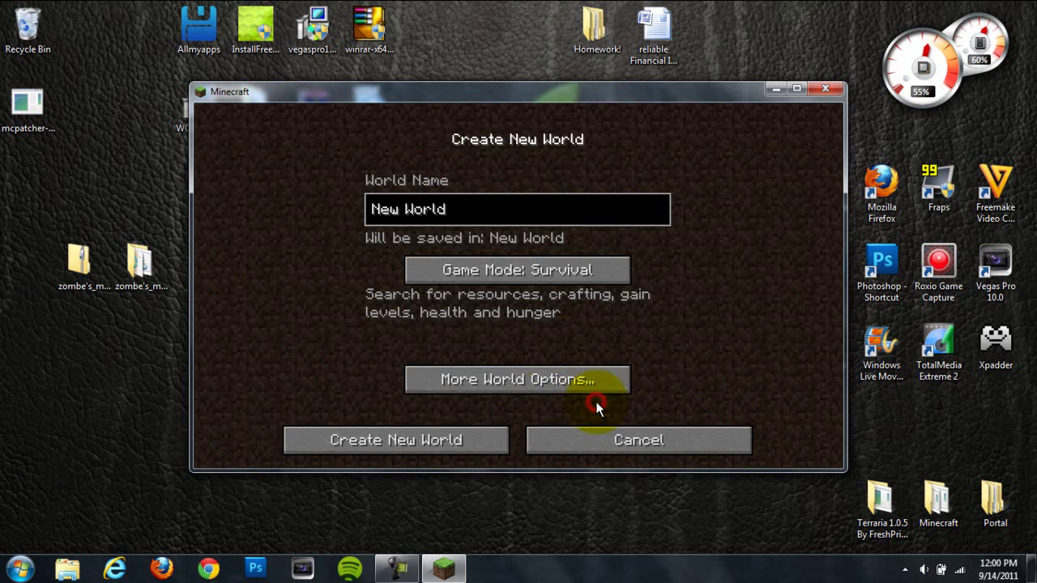
click(443, 441)
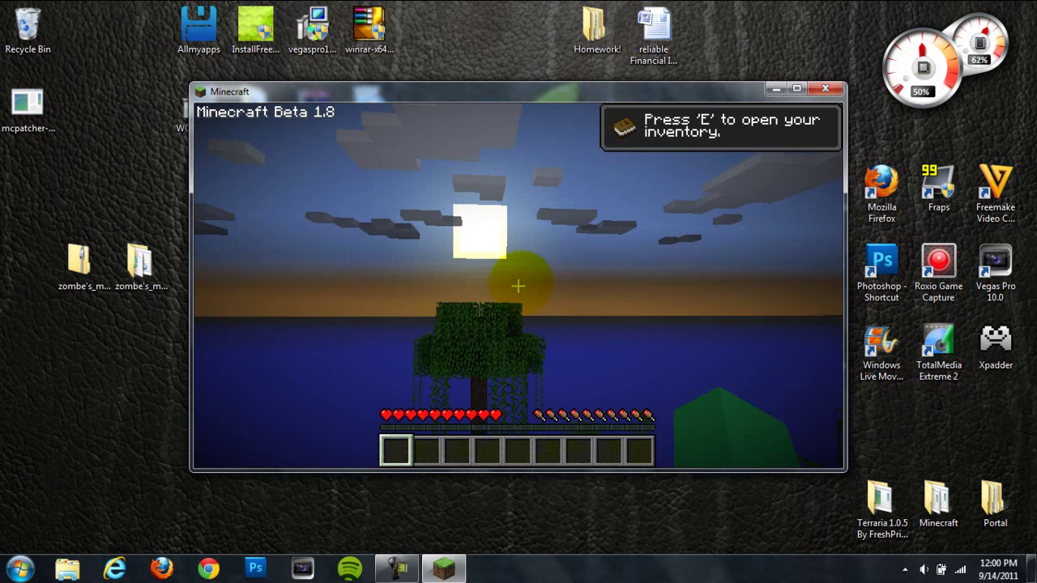
key(Escape)
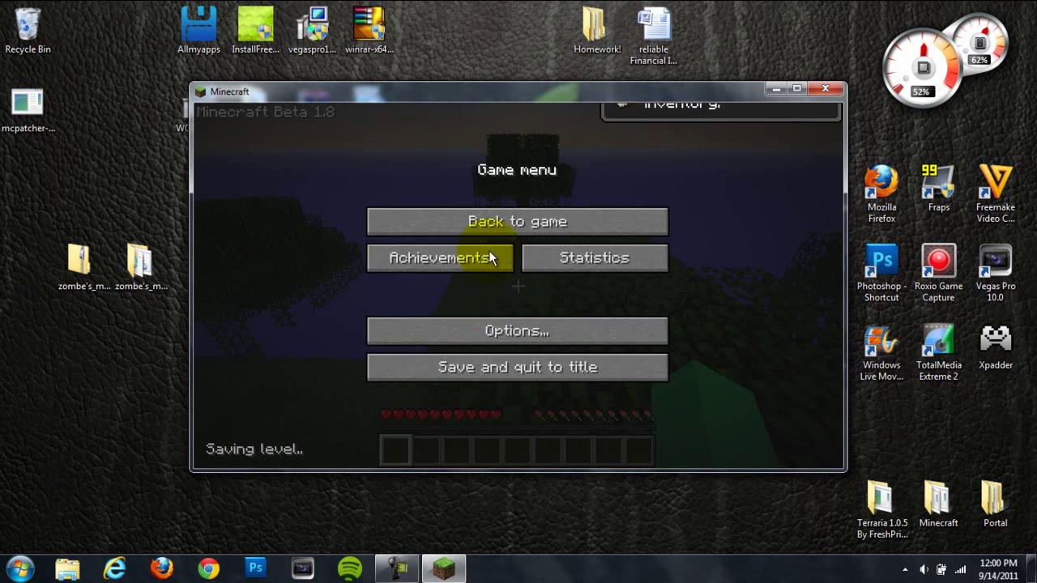
- Change the graphics quality and render distance in the video settings, then return to the game
click(499, 332)
click(499, 340)
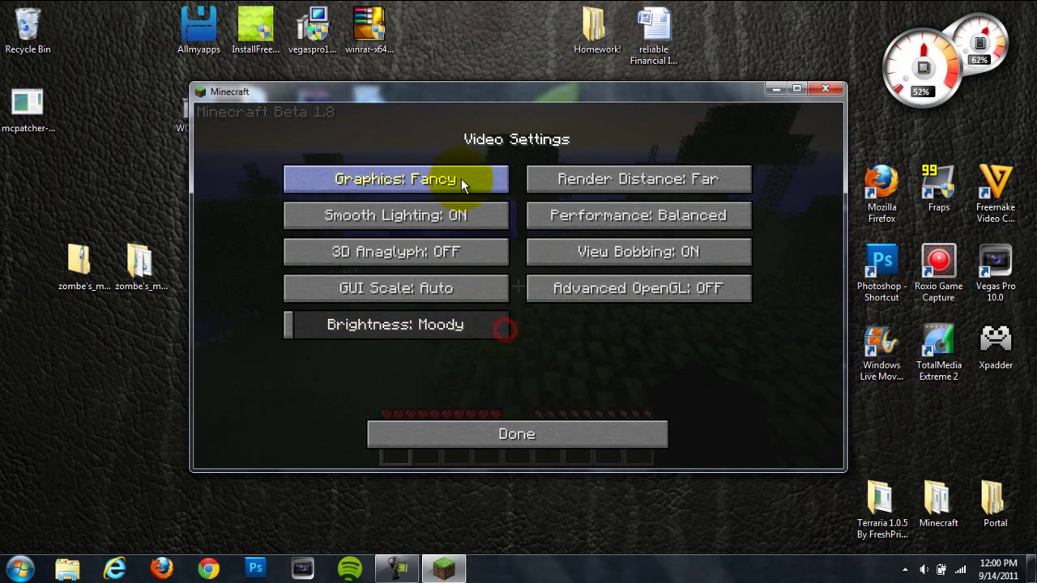
click(459, 178)
double_click(601, 176)
click(552, 430)
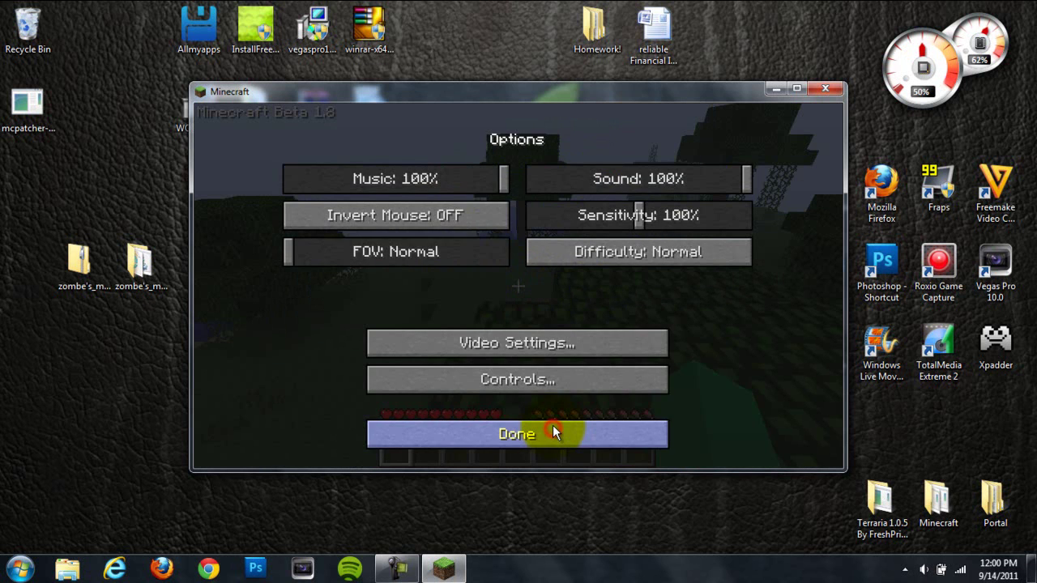
click(552, 430)
click(545, 226)
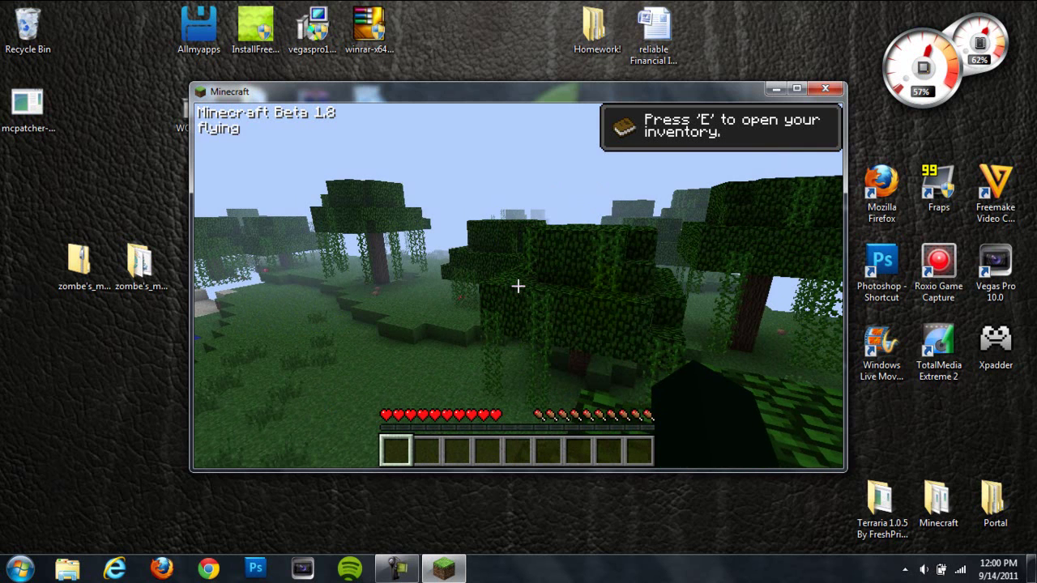
click(518, 285)
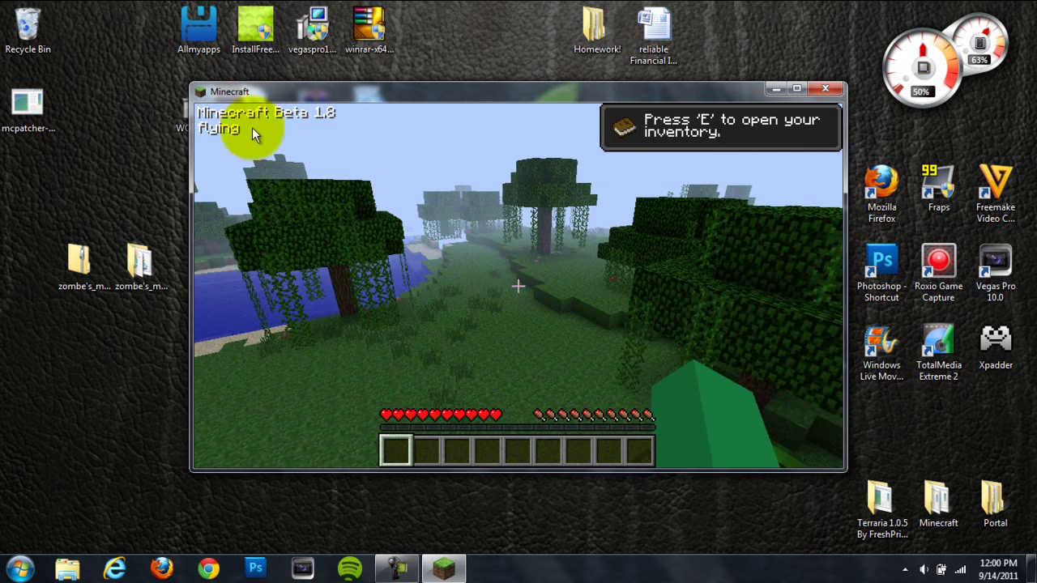
key(Escape)
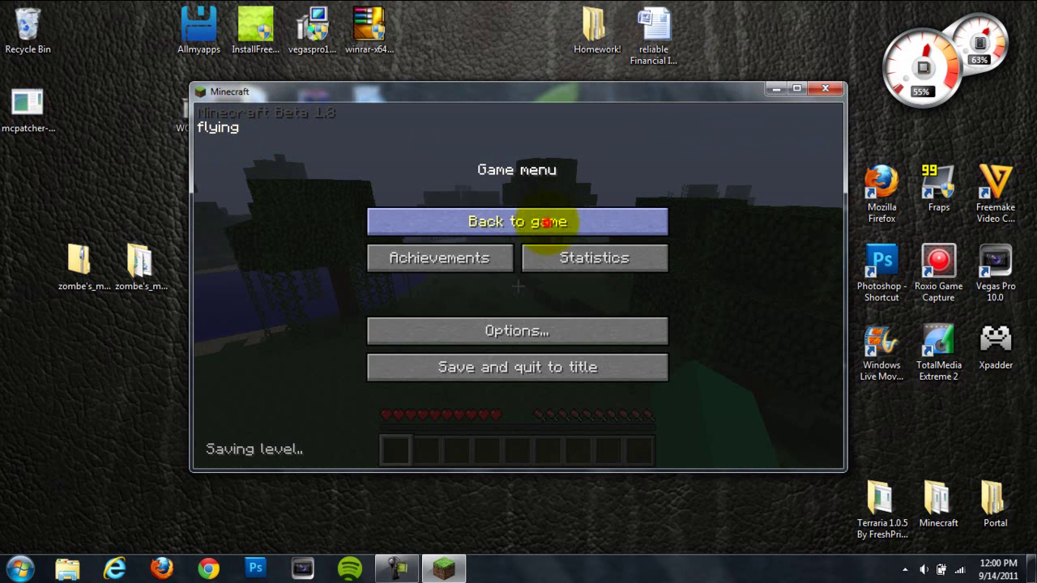
click(548, 221)
- Rebind the Inventory control to I and return to the game
key(Escape)
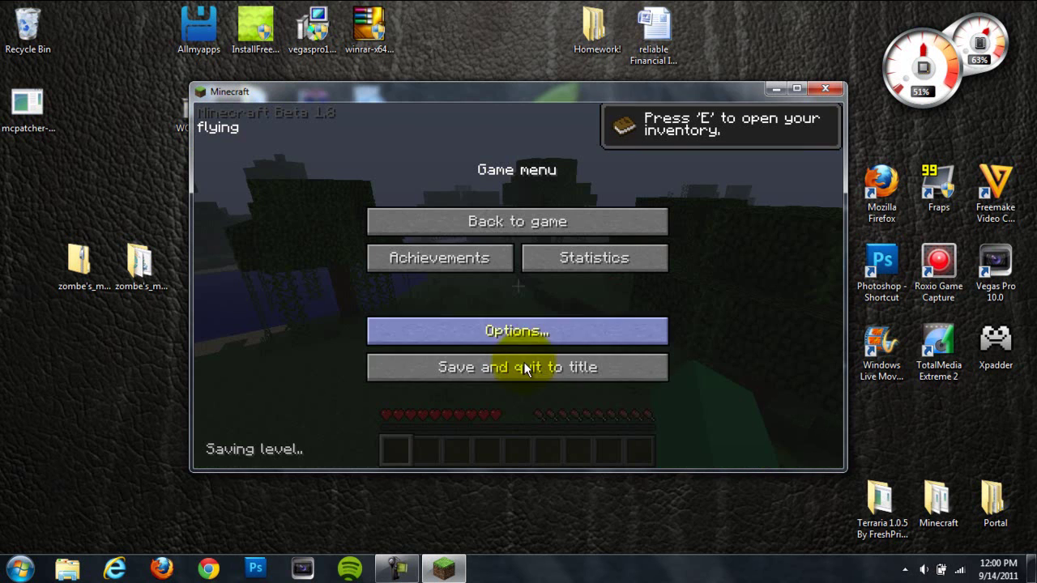
click(521, 329)
click(522, 387)
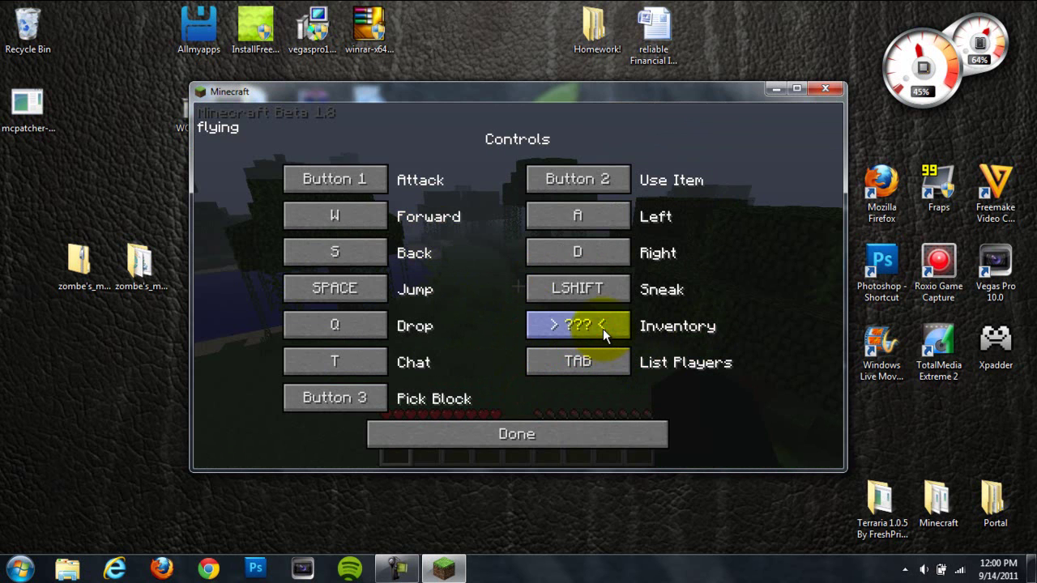
key(i)
click(558, 435)
click(558, 435)
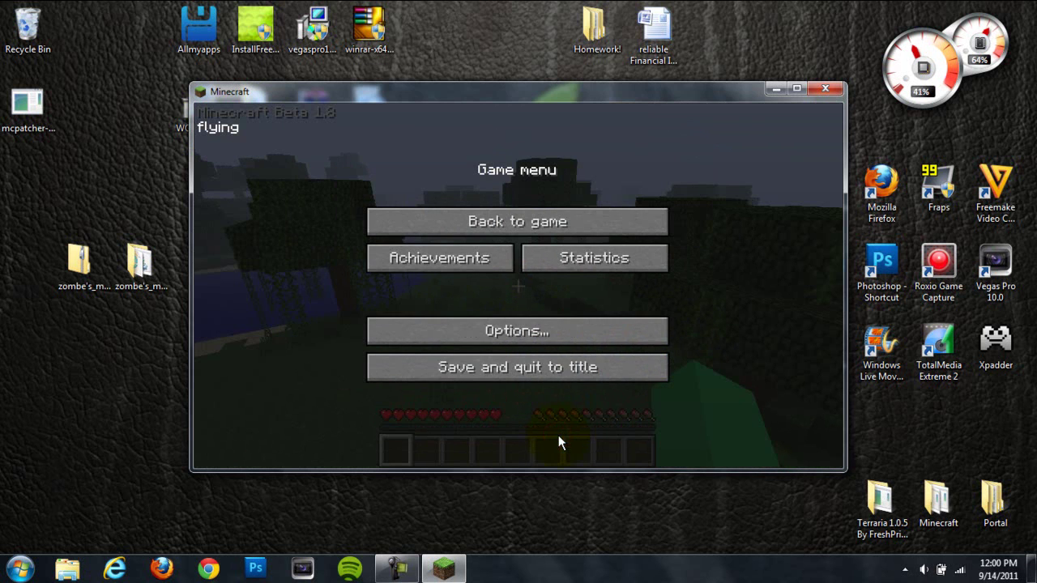
click(570, 215)
- Test the fly mod by rising above the trees, flying forward and descending again
key(s)
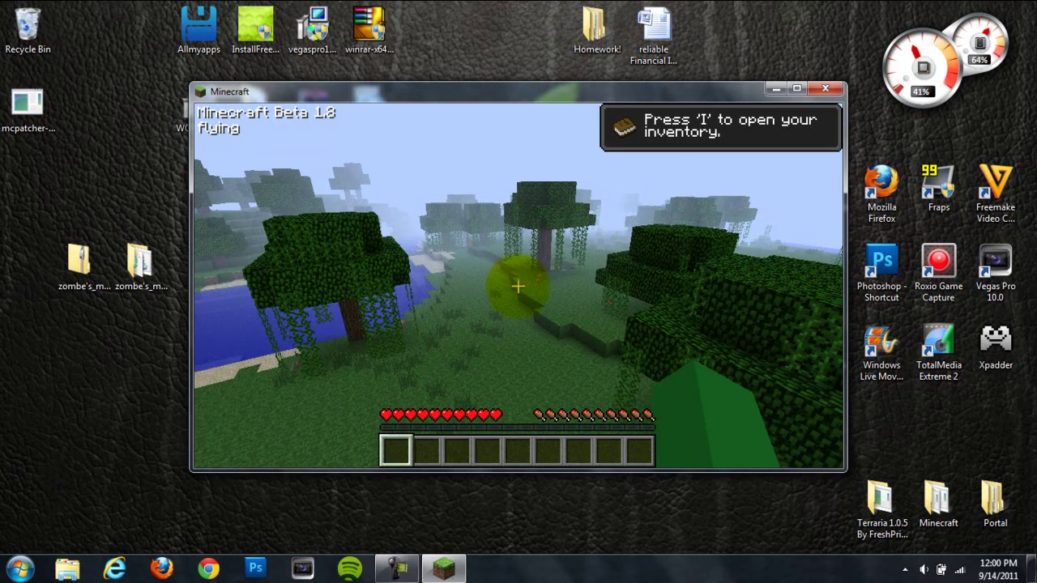
key(space)
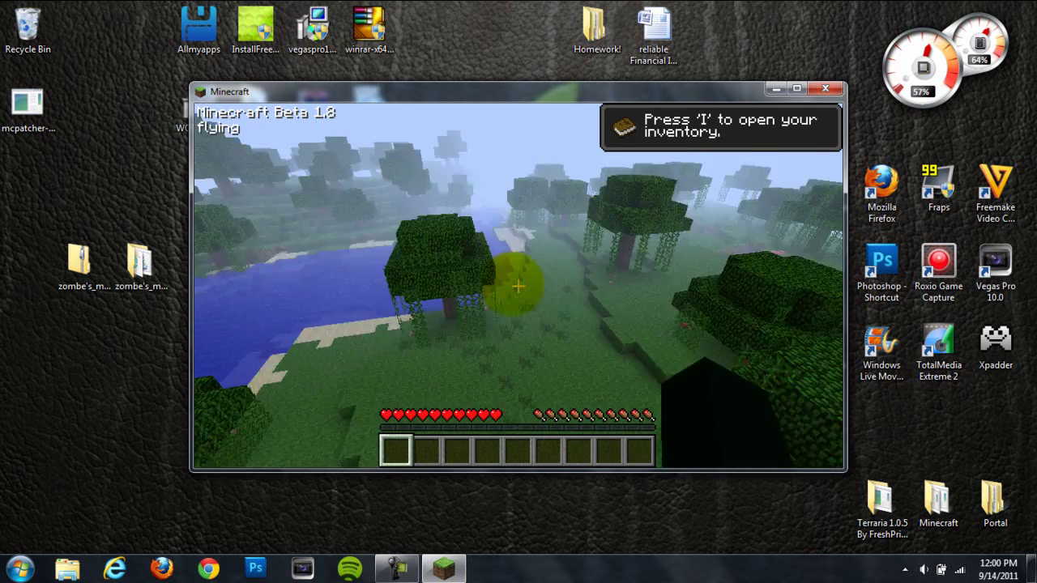
key(w)
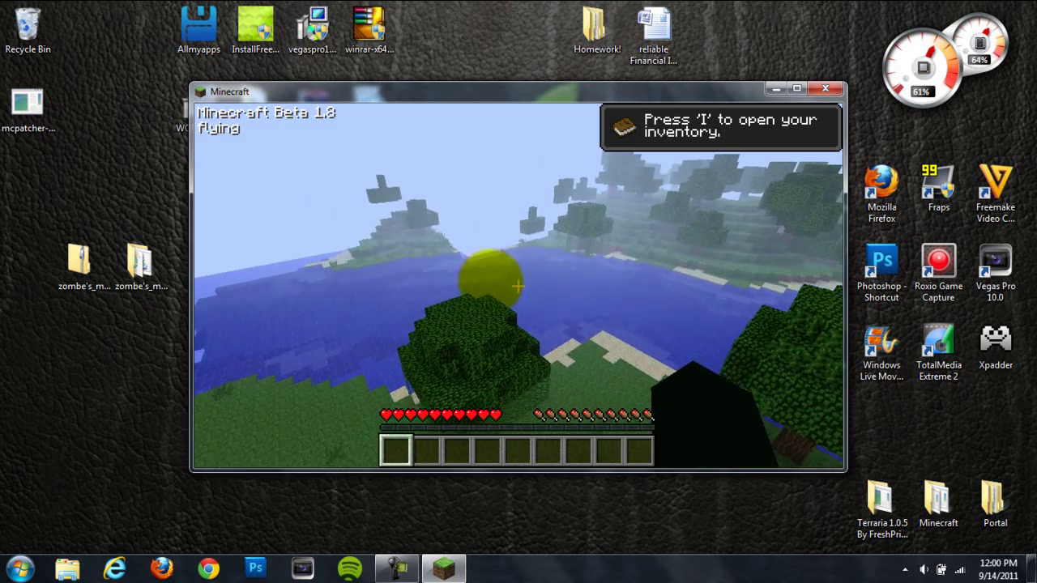
key(shift)
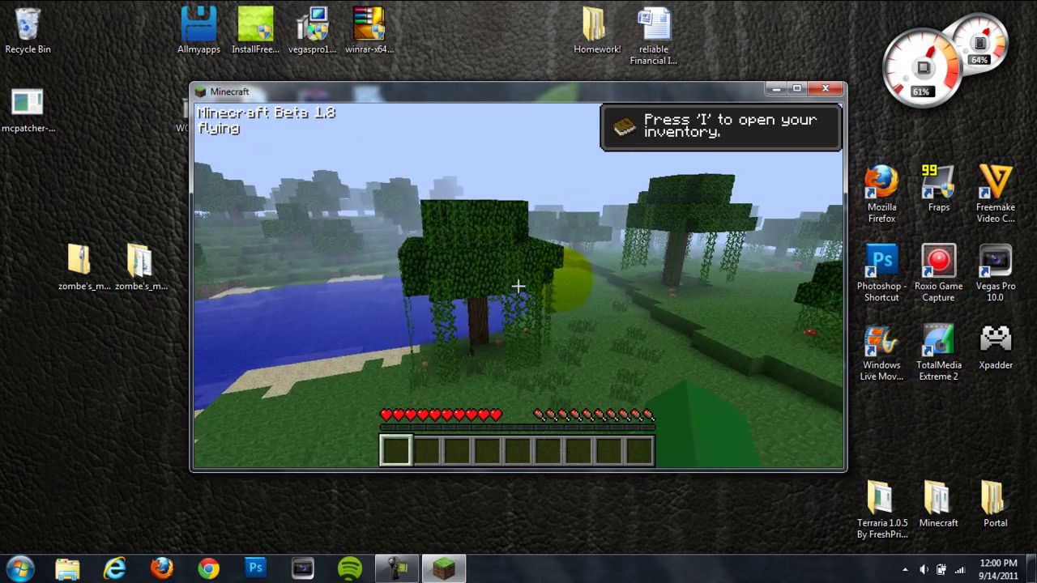
key(space)
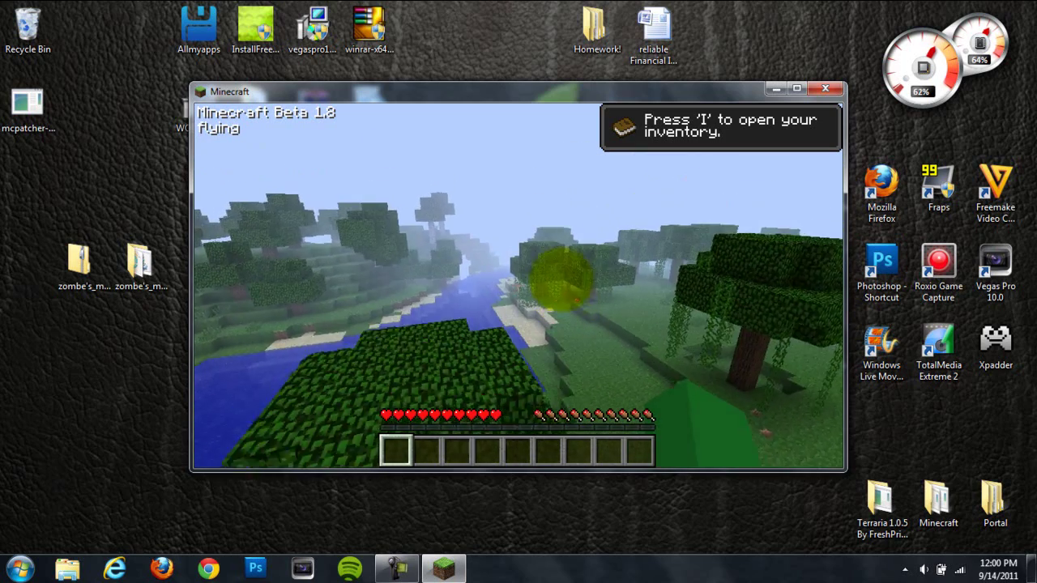
mouse_move(518, 285)
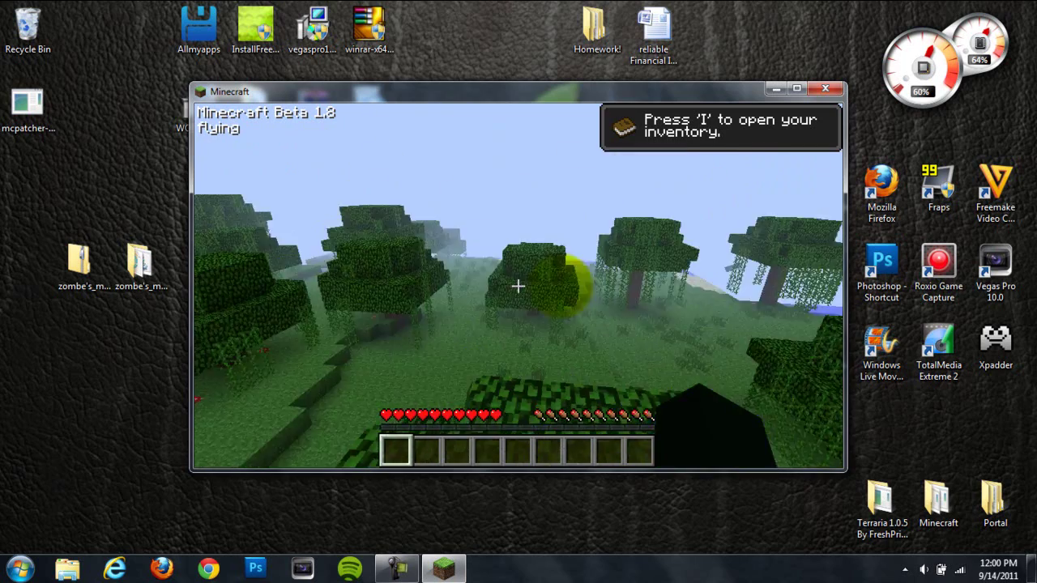
- Fly across the water to the opposite shore, dropping low and rising again
key(w)
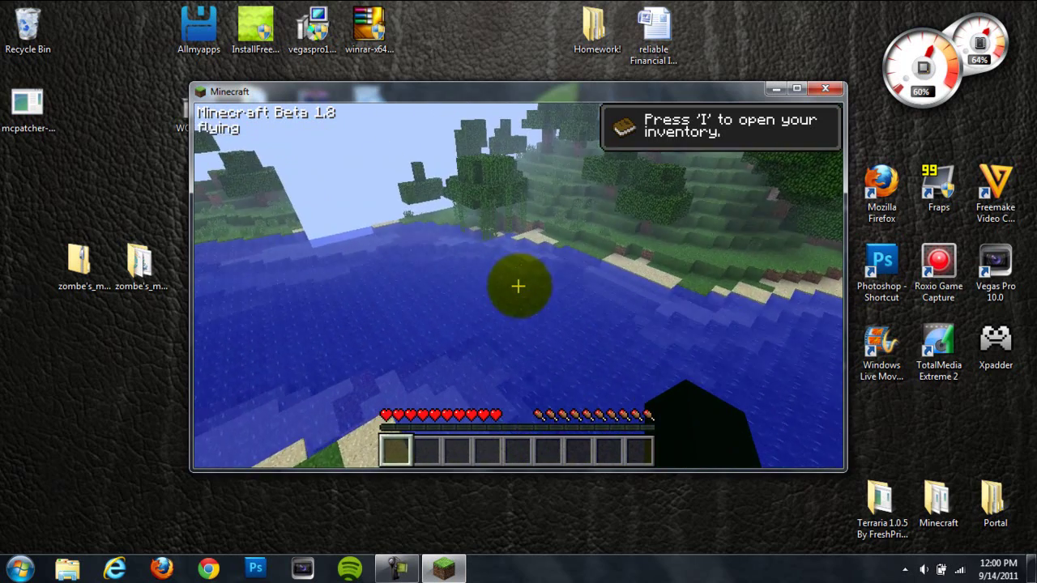
key(w)
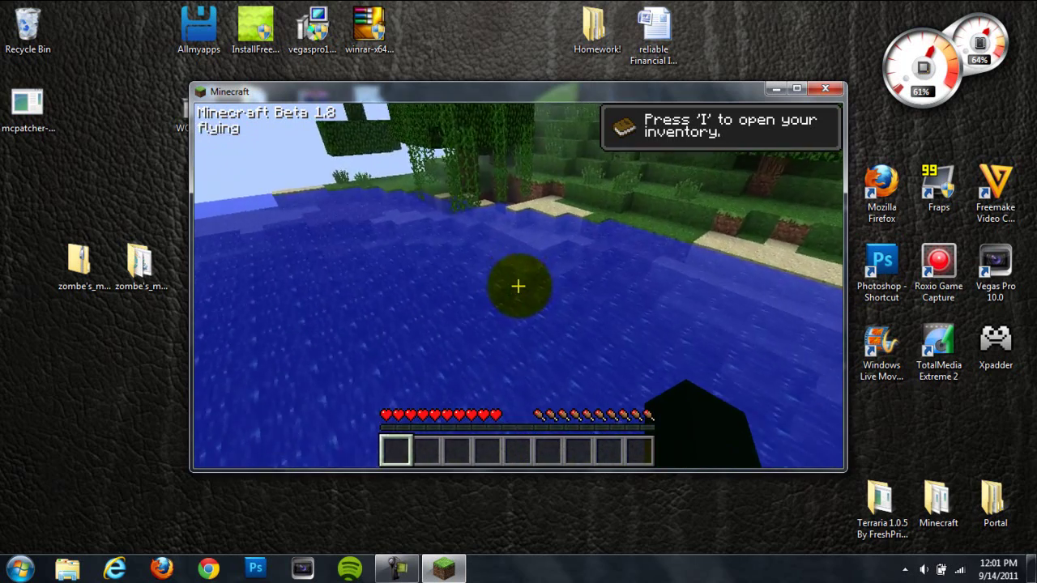
key(shift)
key(space)
key(w)
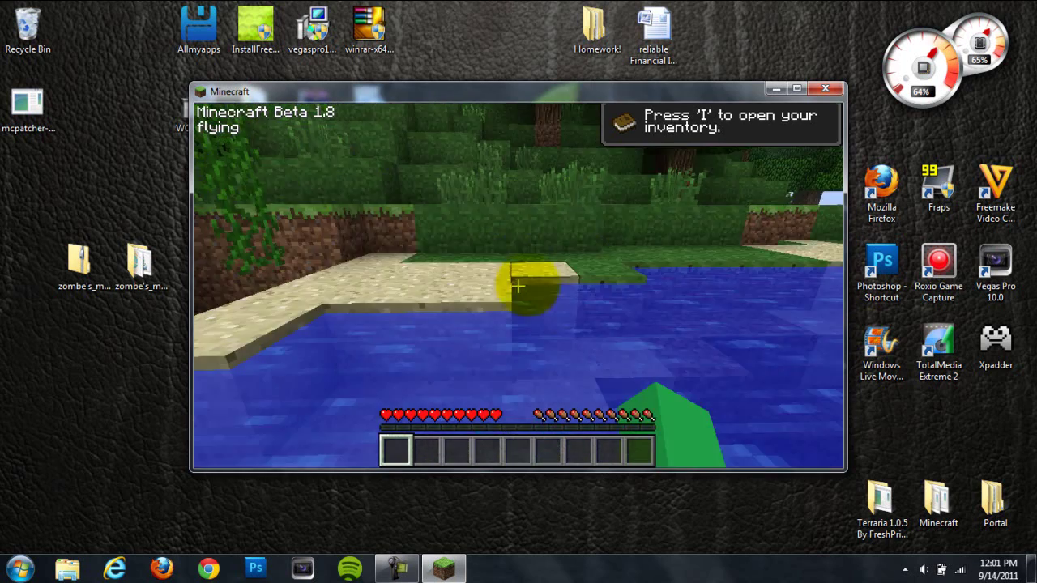
- Pause the game and close Minecraft to get back to the desktop
key(Escape)
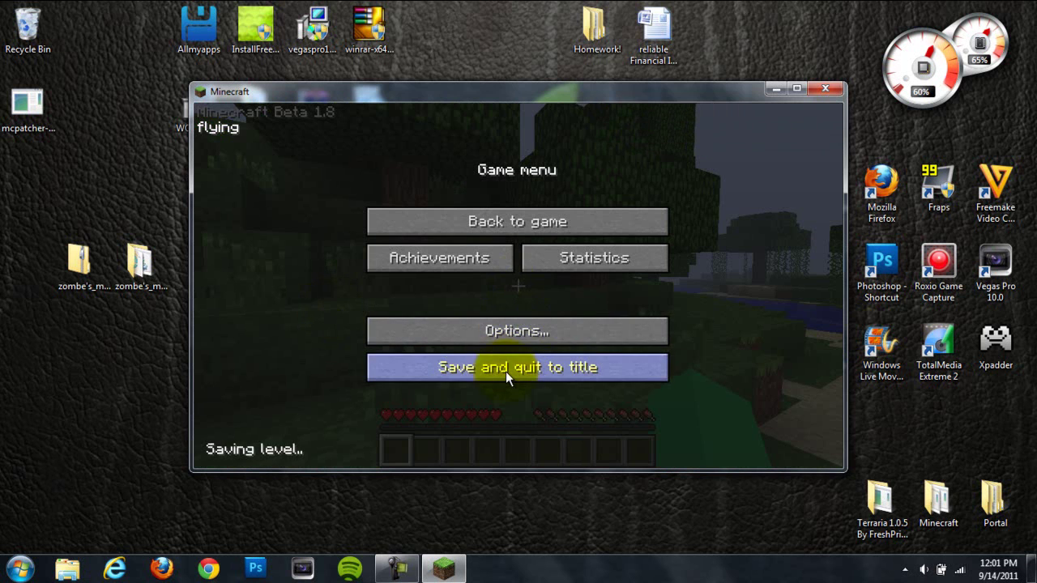
click(819, 91)
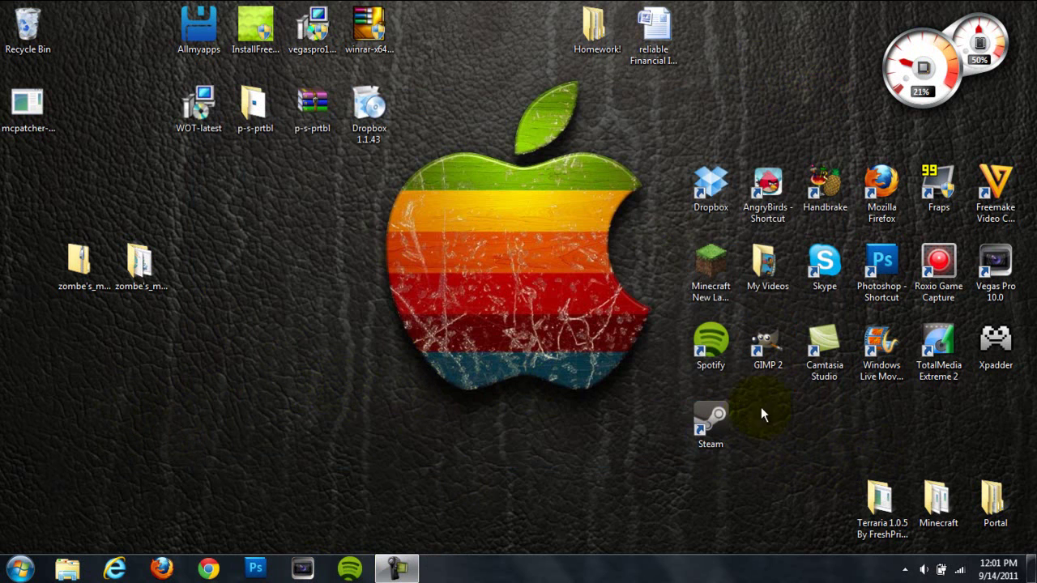
drag(663, 415, 644, 383)
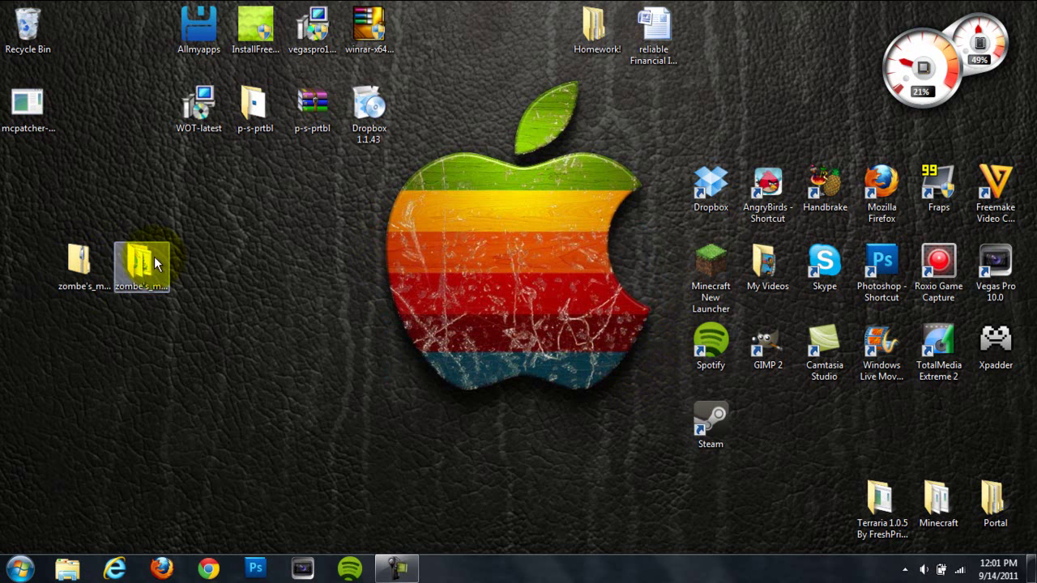
- Look through the readme's FAQ and troubleshooting sections in the extracted zombe's modpack folder, and close both the file and the folder
double_click(157, 264)
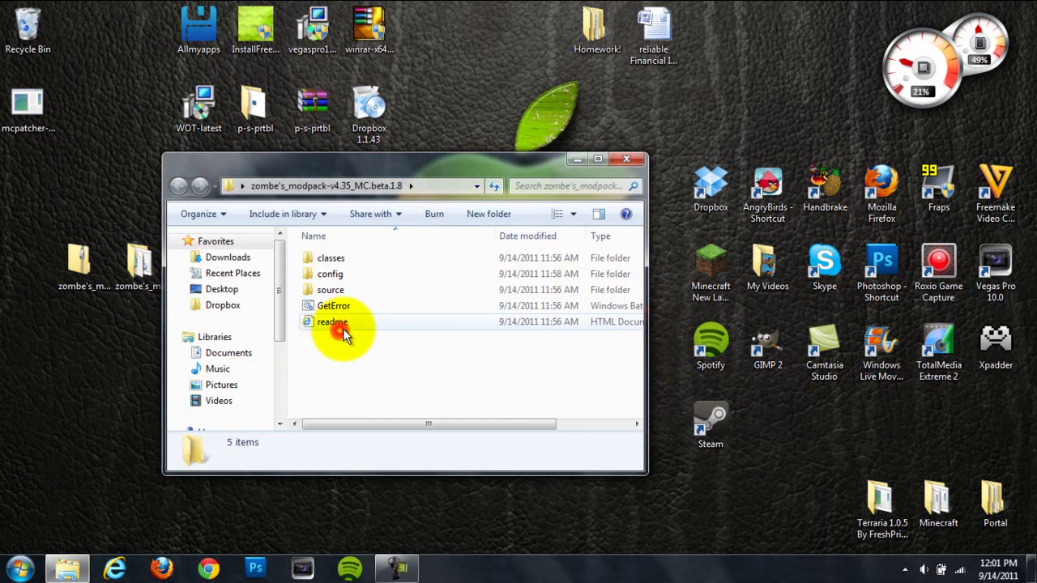
double_click(339, 330)
scroll(358, 302, down, 20)
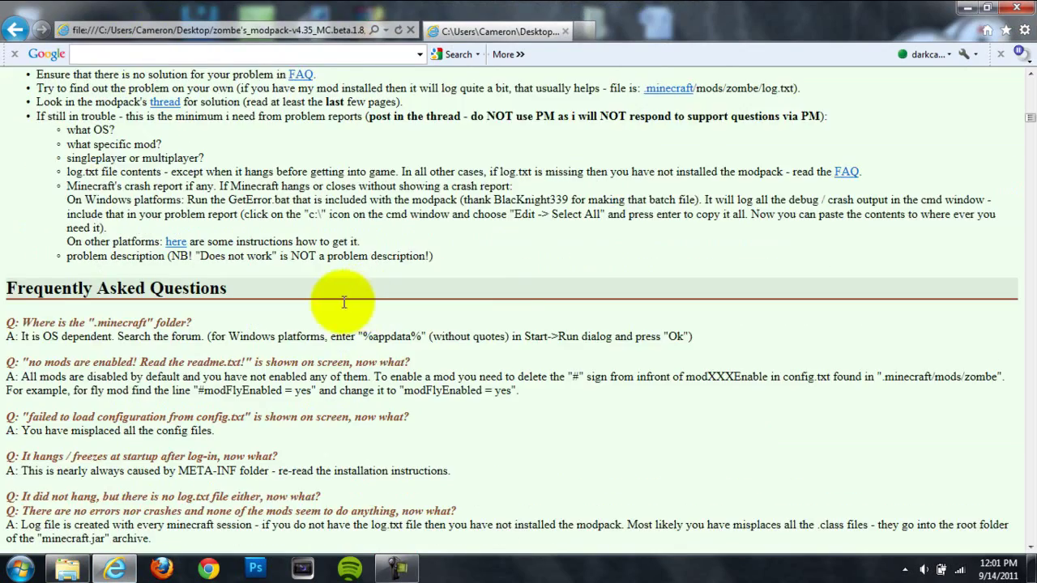
scroll(360, 301, up, 7)
click(1017, 8)
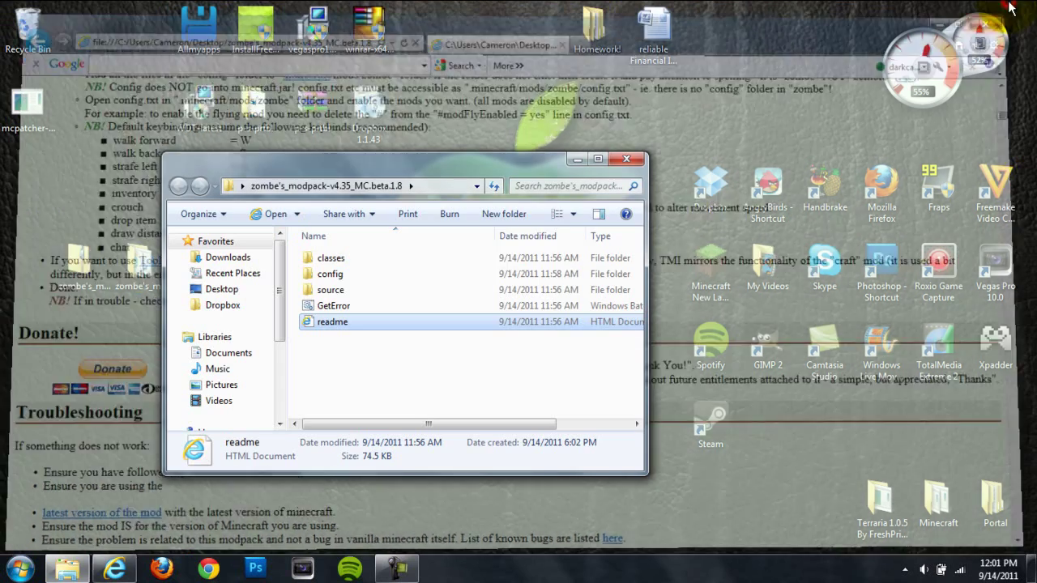
click(626, 158)
- Move the extracted zombe's modpack folder to the Recycle Bin and place the mcpatcher file beside the remaining modpack archive on the desktop
drag(172, 293, 72, 50)
click(138, 279)
drag(136, 281, 31, 29)
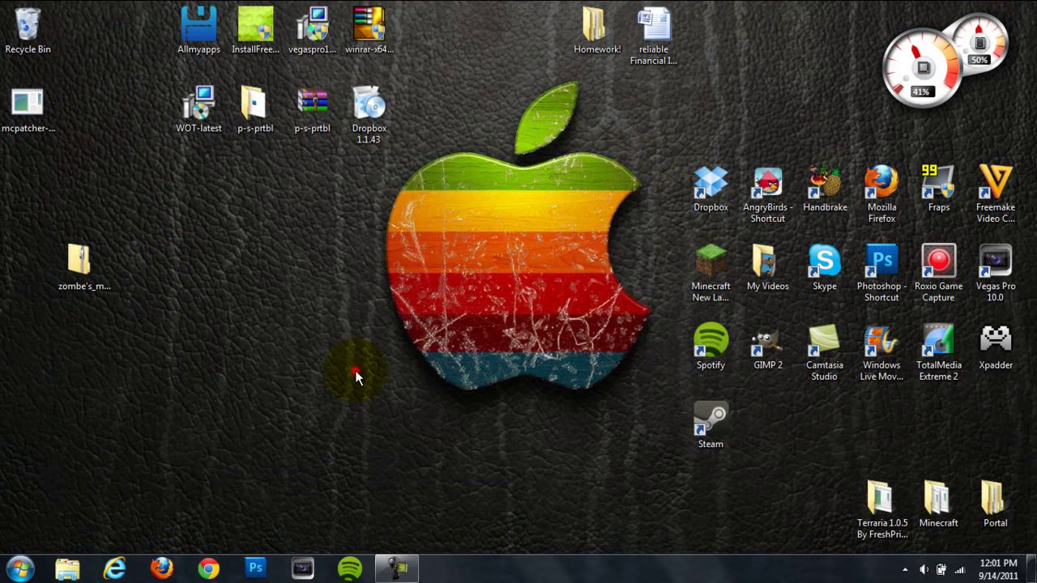
drag(33, 102, 33, 260)
click(179, 246)
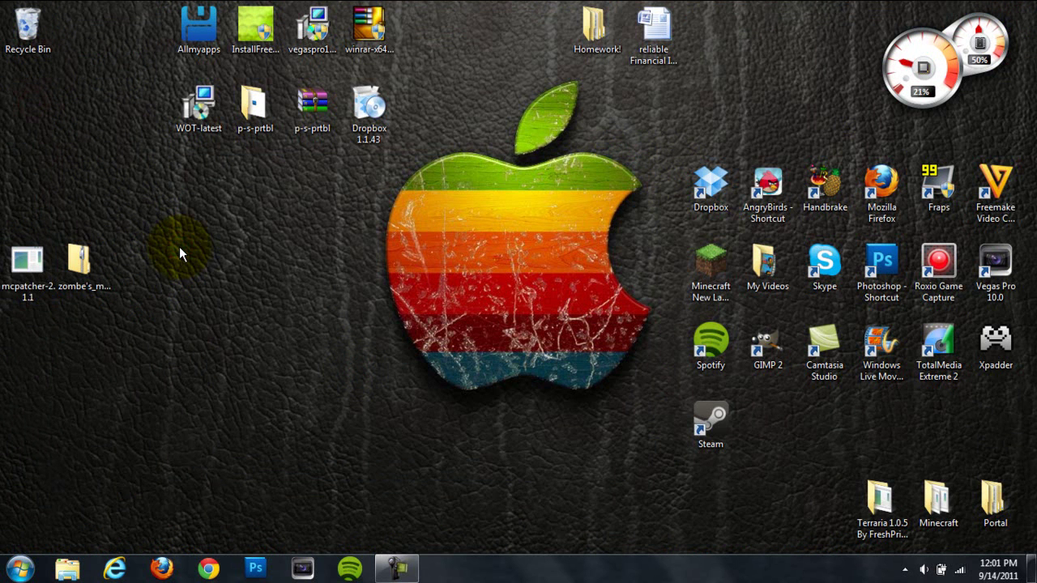